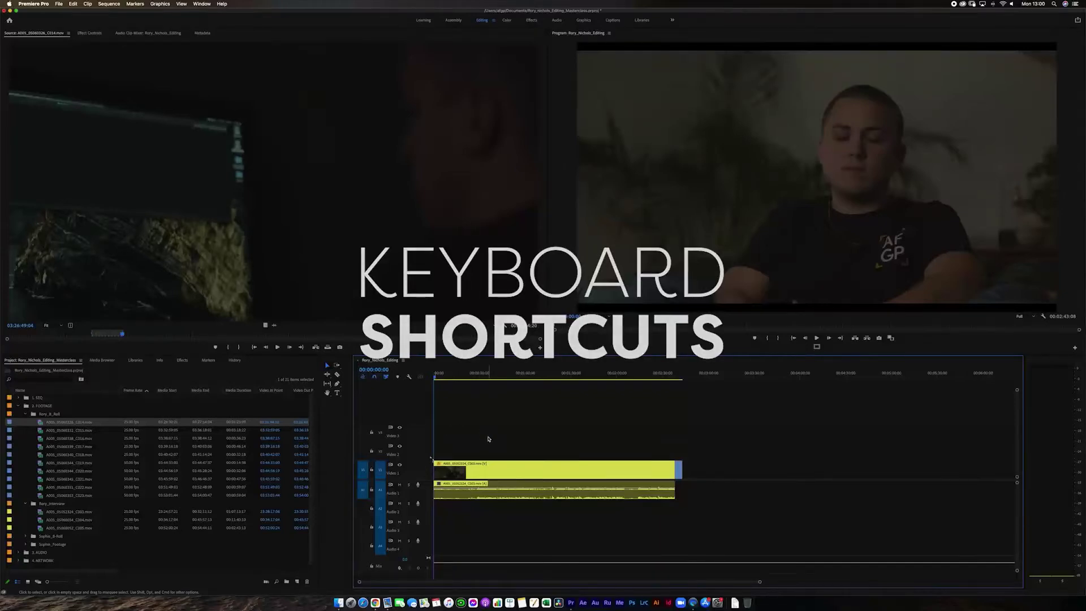
Open the Keyboard Shortcuts editor and move its window higher over the workspace.
left_click(33, 4)
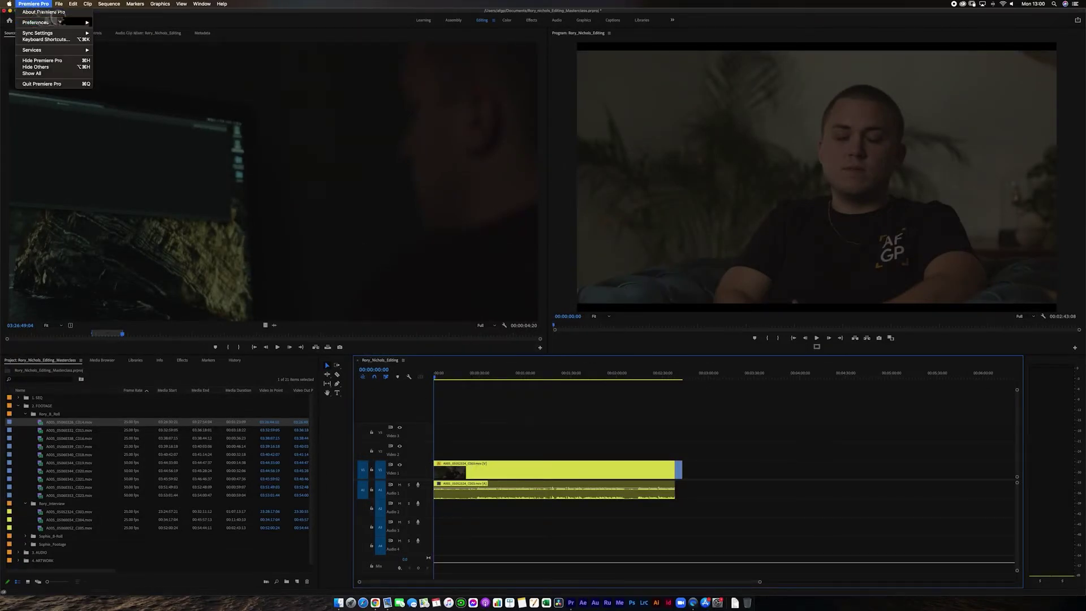
left_click(49, 40)
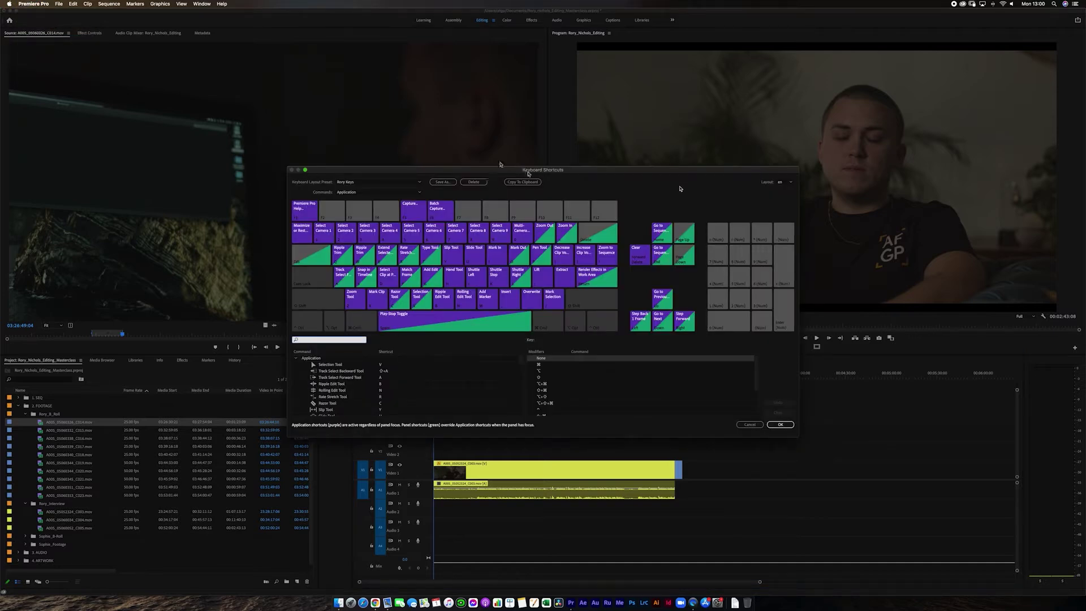
left_click_drag(529, 173, 524, 88)
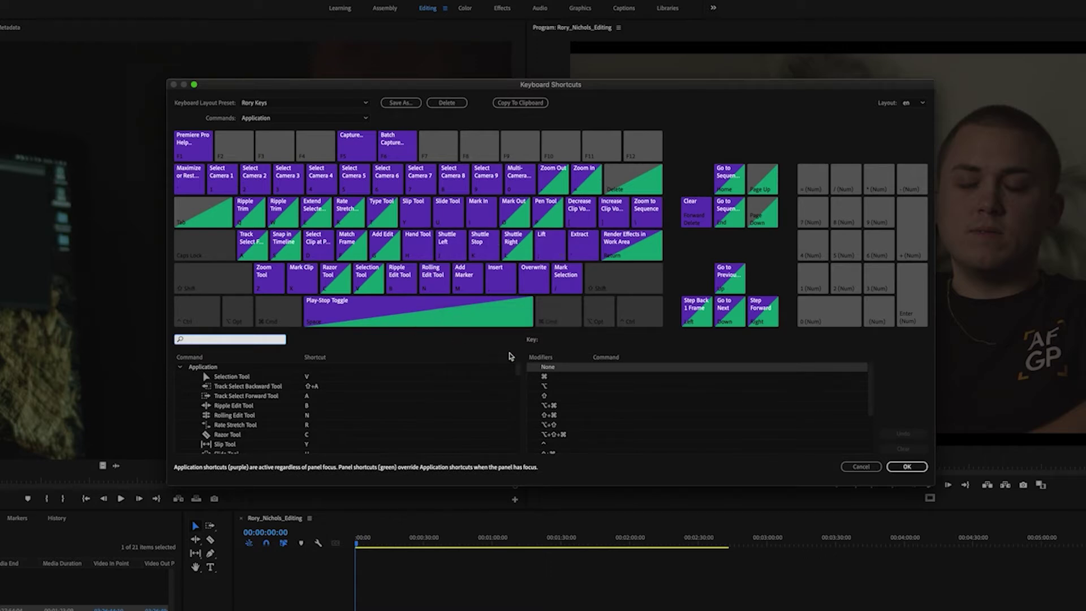
Preview the Final Cut Pro 7.0, Avid Media Composer 5 and Adobe Premiere Pro Default keyboard layouts, and return to the custom preset.
left_click(293, 103)
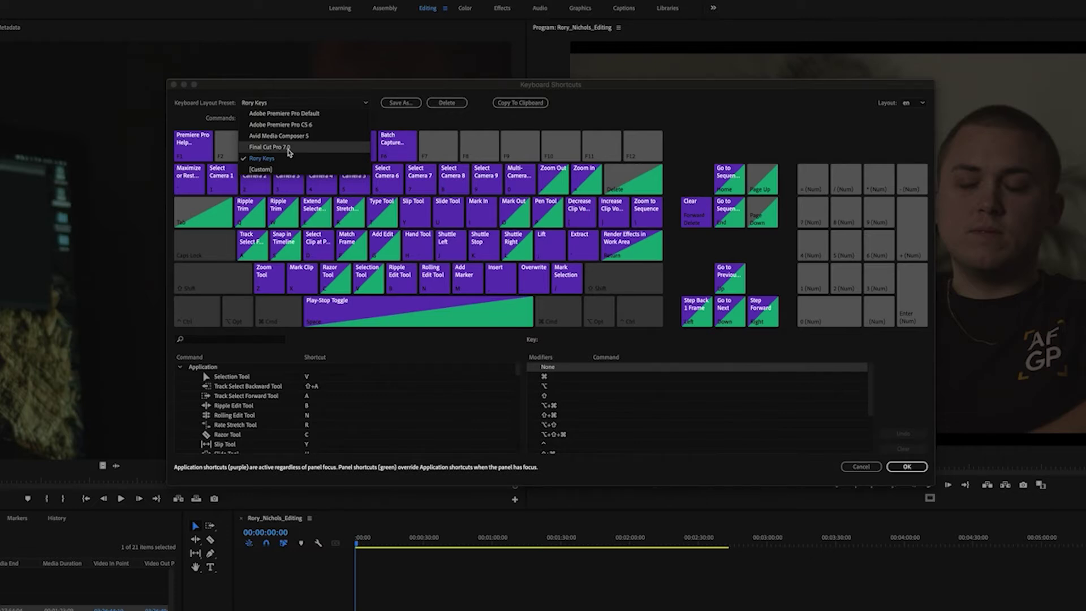
left_click(287, 148)
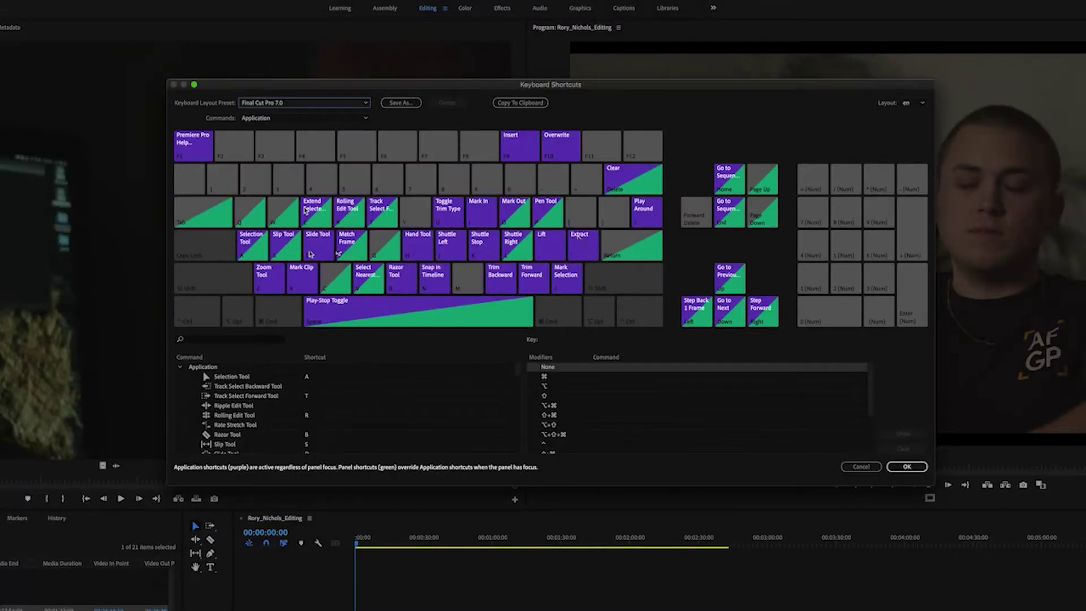
left_click(334, 103)
left_click(279, 136)
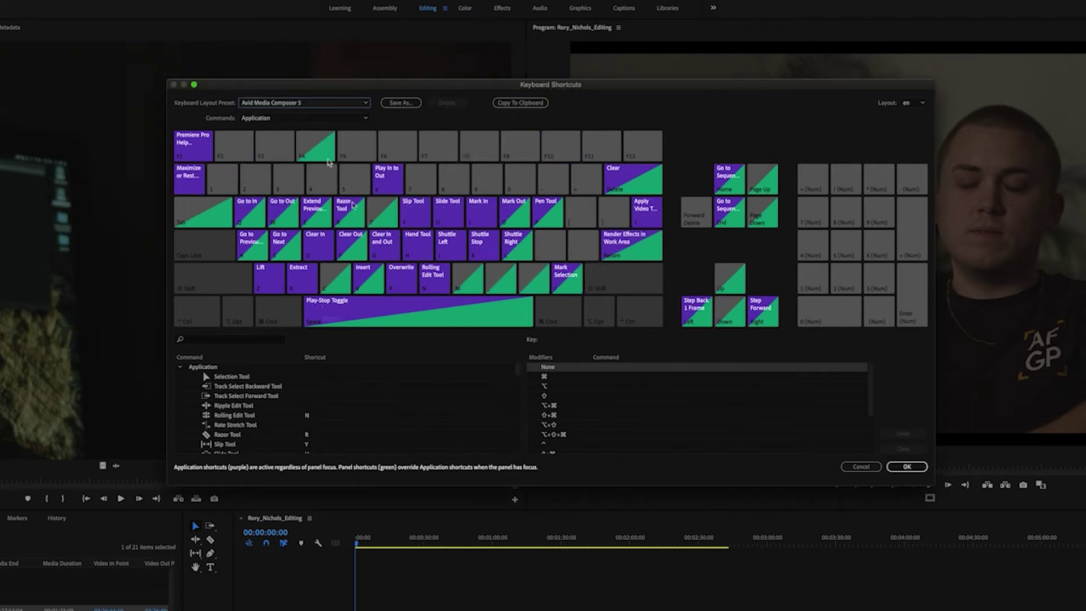
left_click(342, 107)
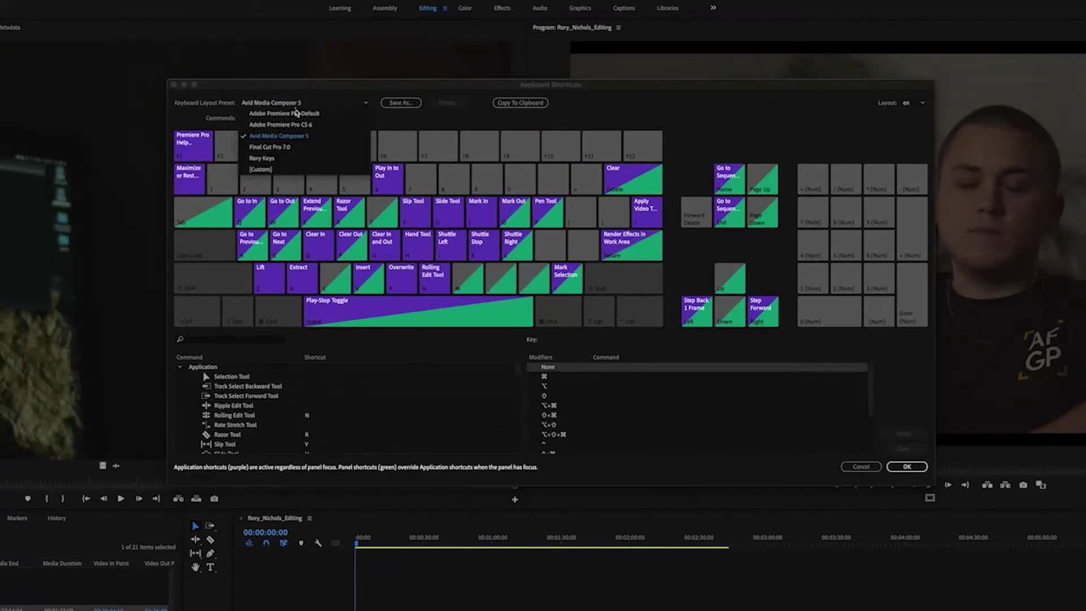
left_click(297, 115)
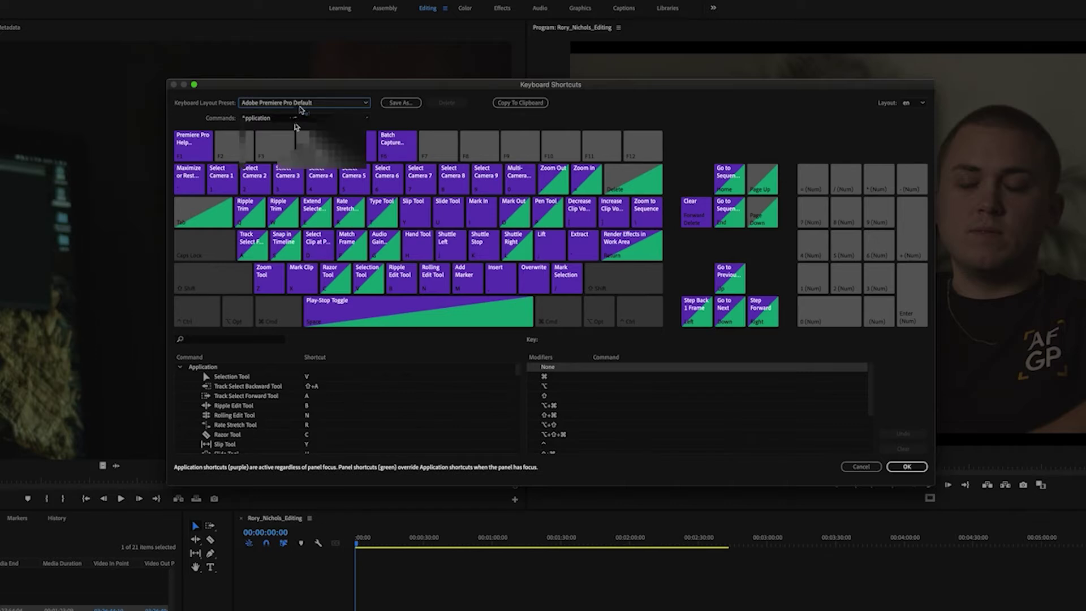
left_click(302, 107)
left_click(294, 161)
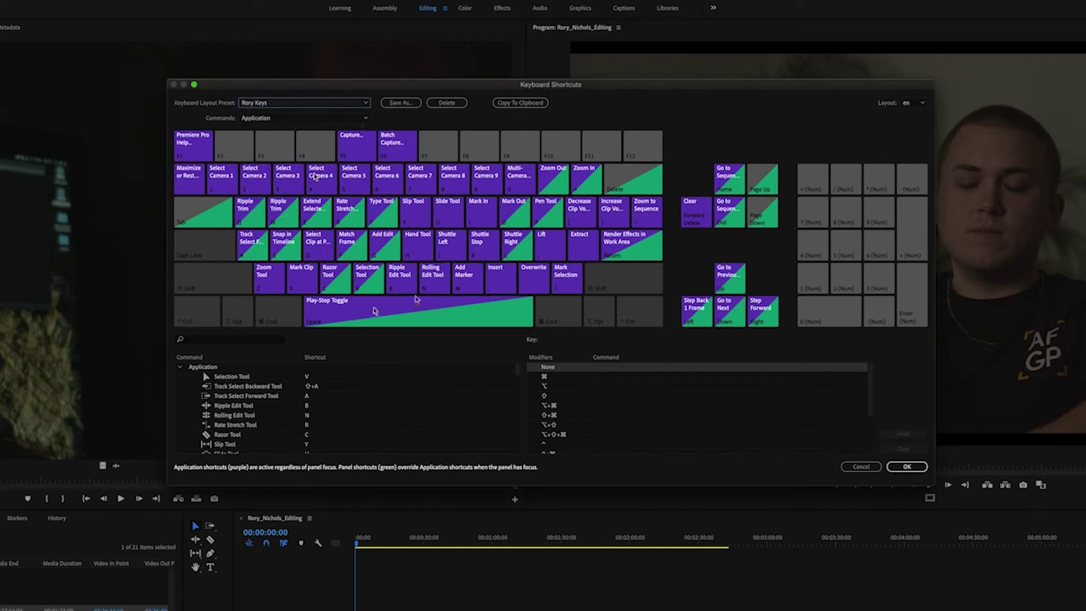
Look through the application command list and its assigned shortcuts, and close the shortcut editor without applying changes.
left_click(244, 342)
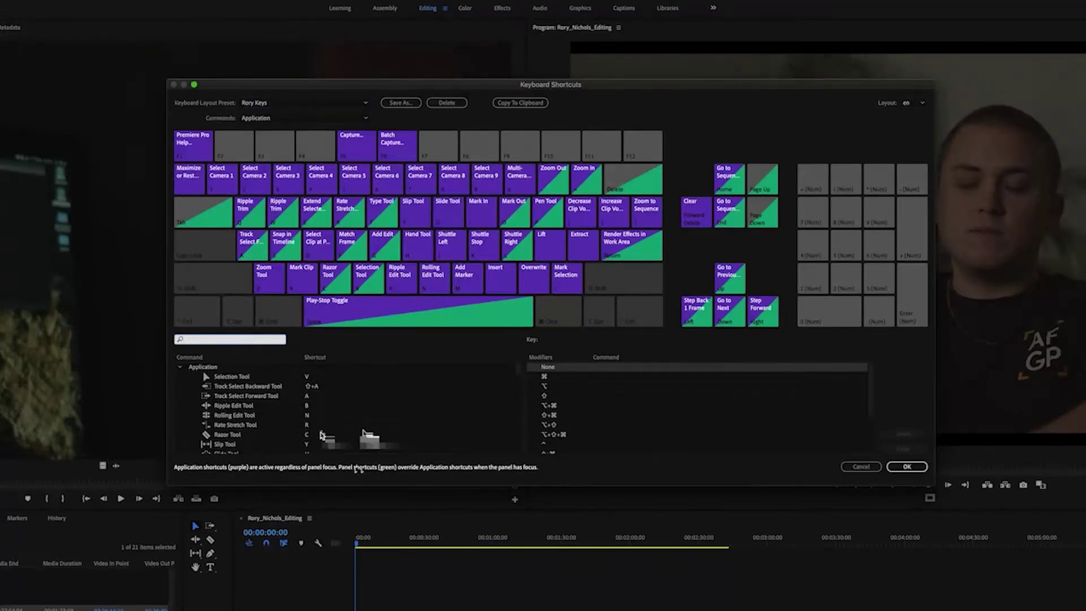
scroll(211, 442, "down", 5)
scroll(318, 436, "down", 10)
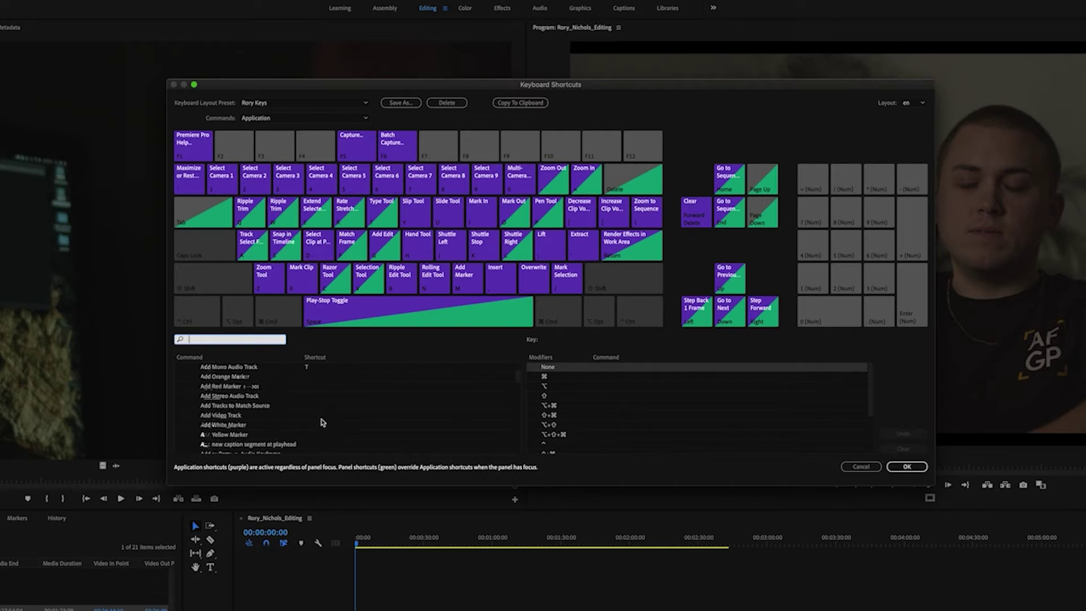
scroll(321, 423, "down", 5)
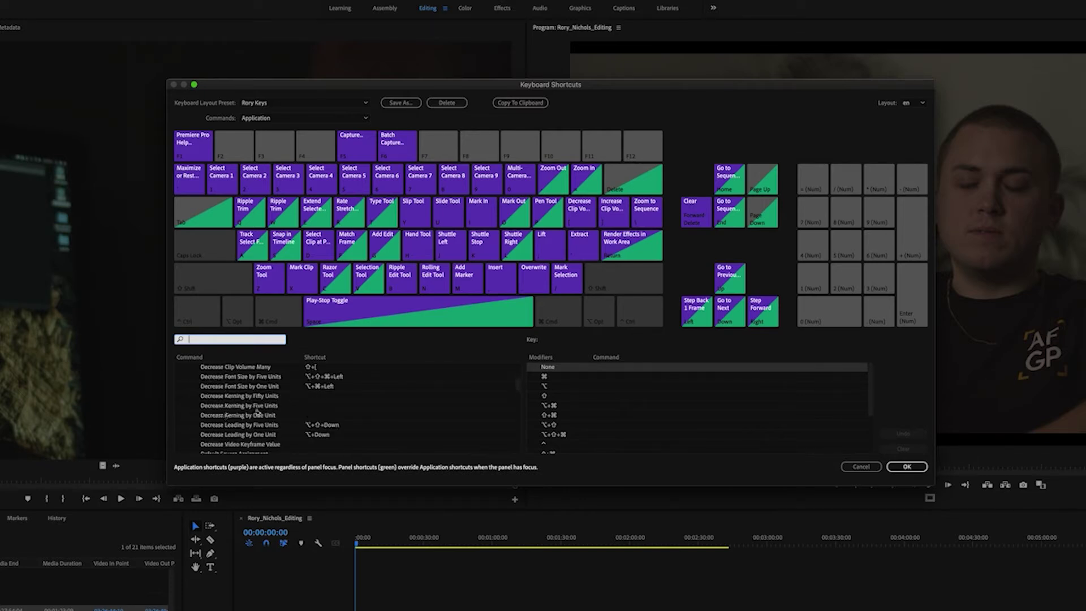
scroll(260, 408, "down", 3)
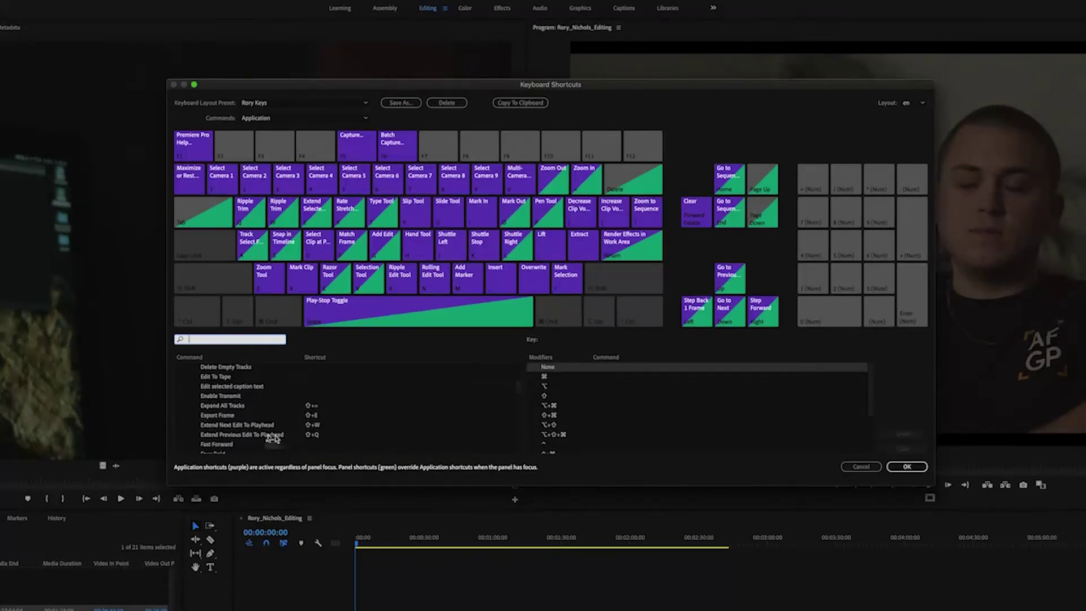
left_click(251, 414)
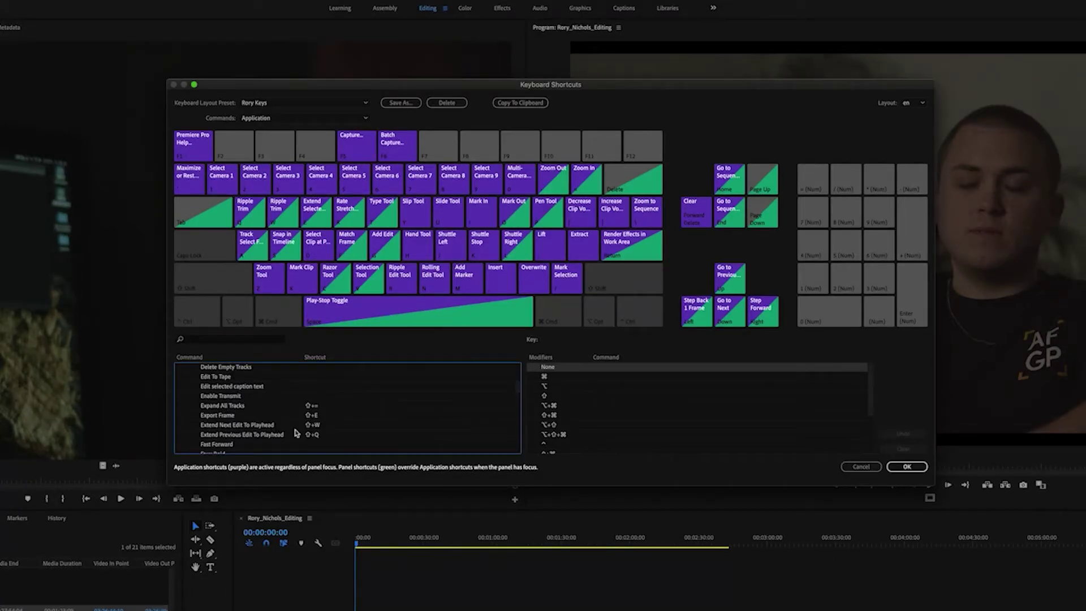
scroll(294, 430, "down", 3)
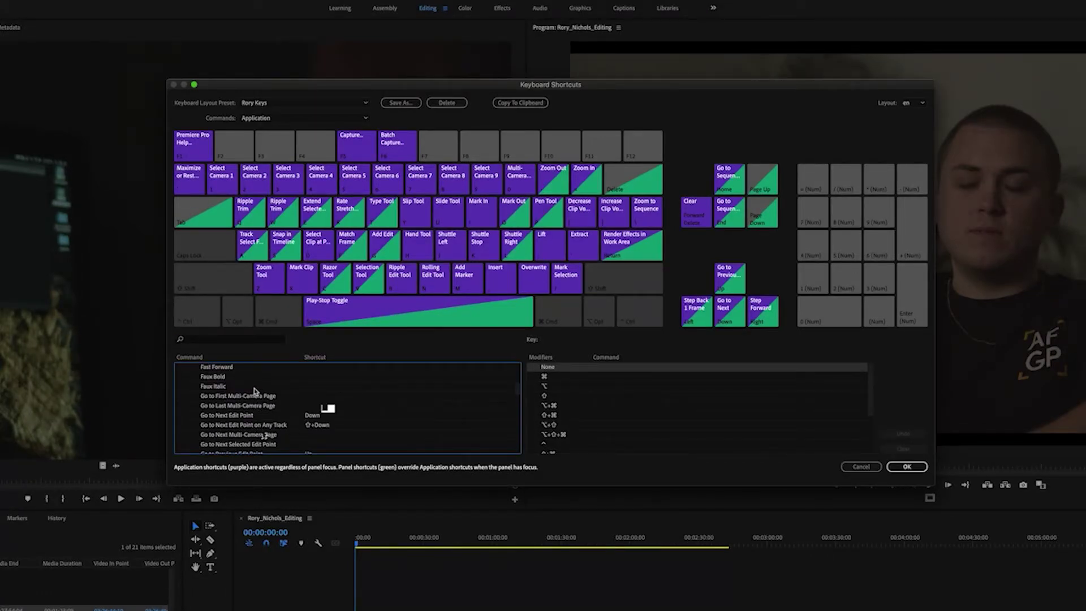
scroll(306, 420, "down", 5)
scroll(306, 420, "down", 20)
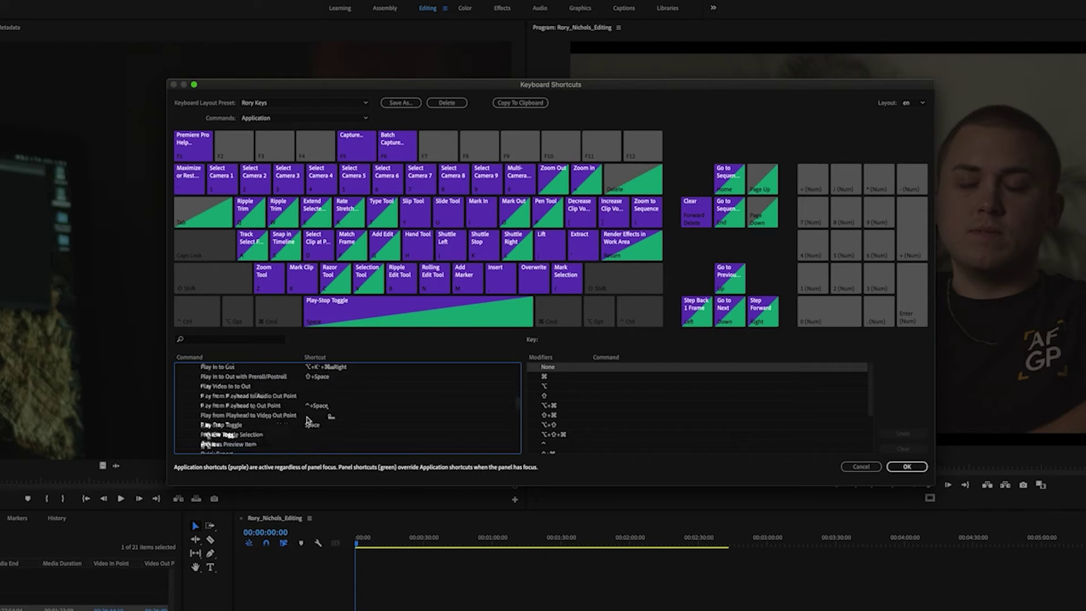
scroll(306, 420, "up", 10)
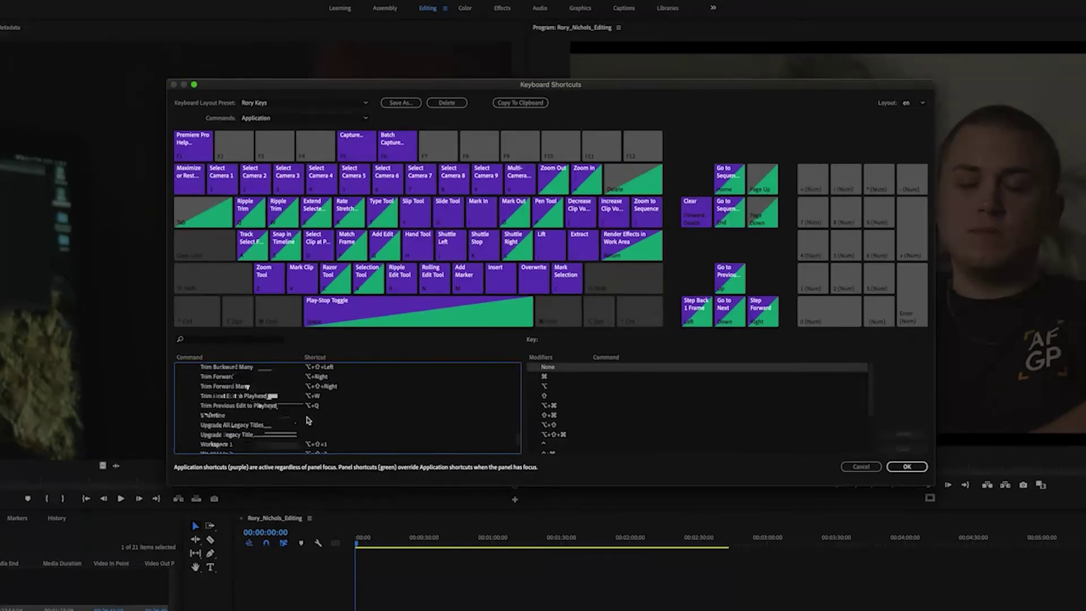
scroll(308, 420, "up", 15)
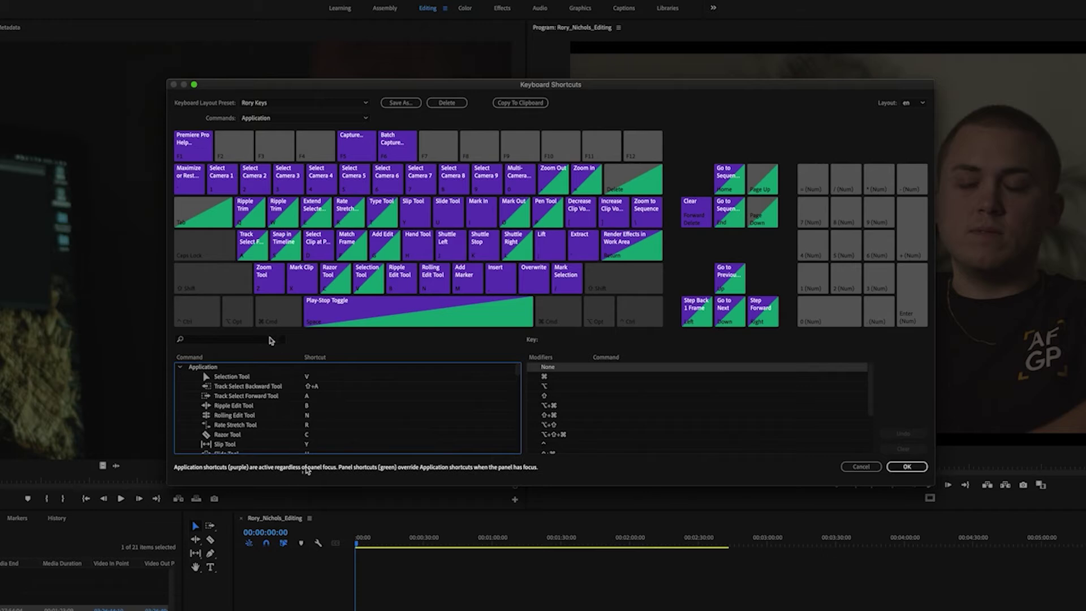
left_click(267, 340)
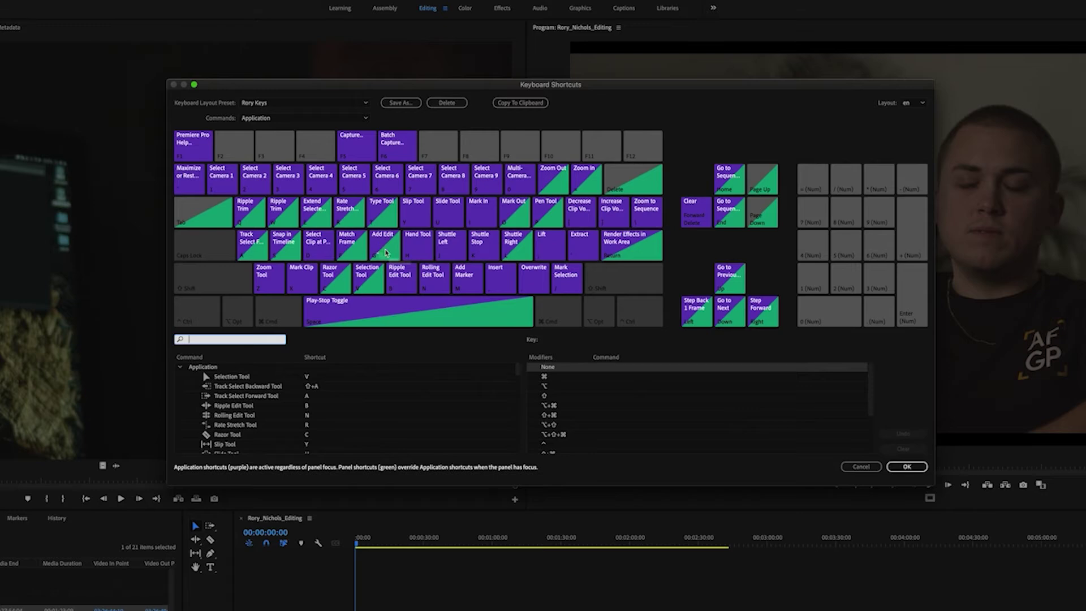
left_click(862, 466)
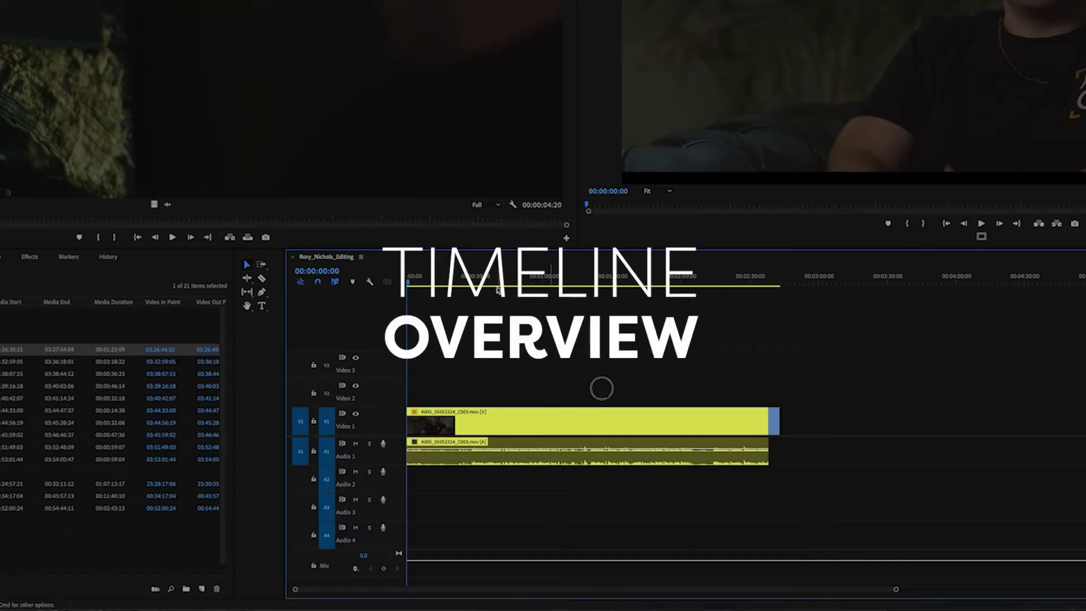
Cut the interview clip with the Razor tool at 00:00:32:23 and at three further points along the clip.
left_click(482, 277)
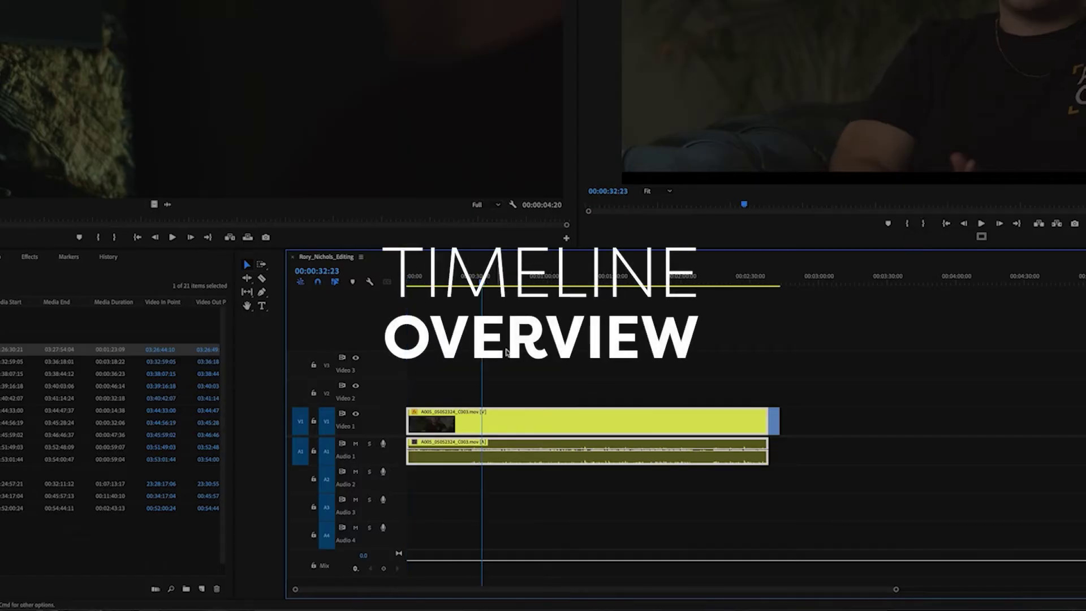
key("c")
left_click(515, 451)
key("ctrl+z")
left_click(484, 435)
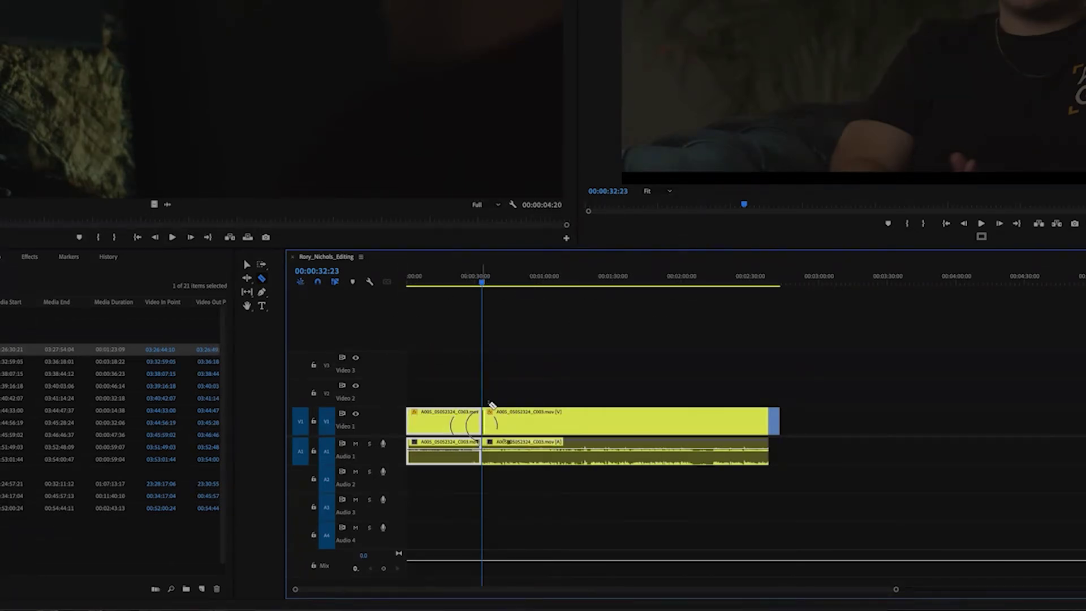
left_click(539, 426)
left_click(604, 425)
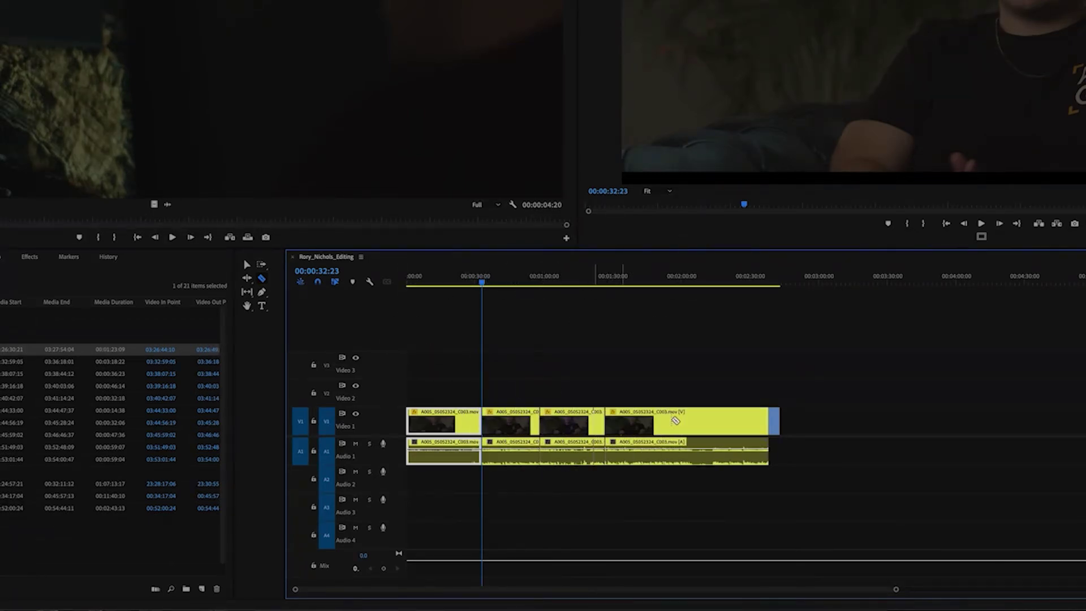
left_click(669, 425)
Undo all the Razor cuts in the interview clip and switch back to the Selection tool.
key("ctrl+z")
key("ctrl+z")
key("ctrl+z")
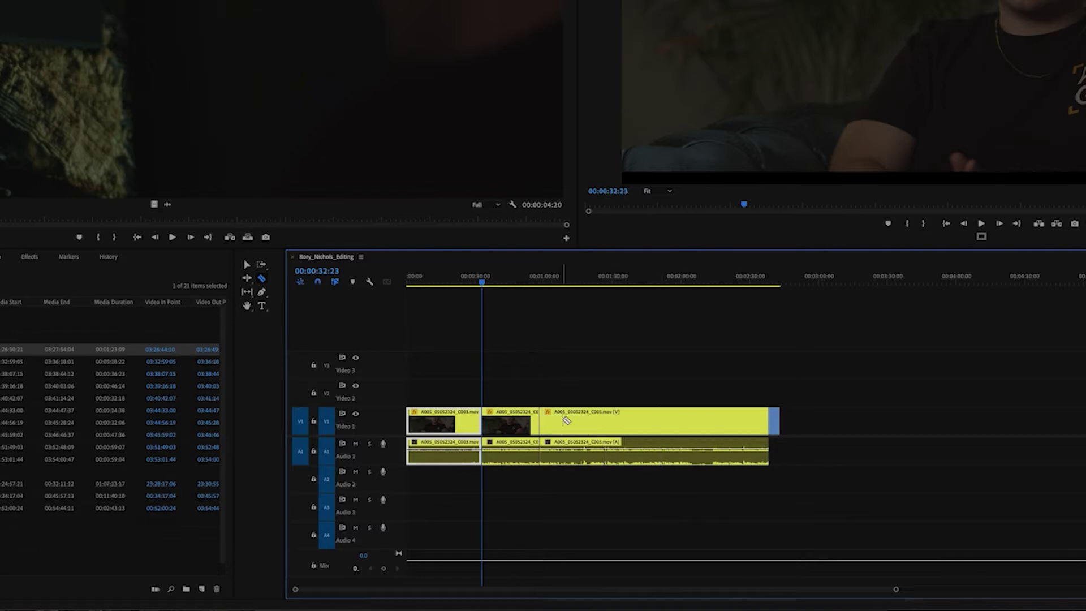
key("ctrl+z")
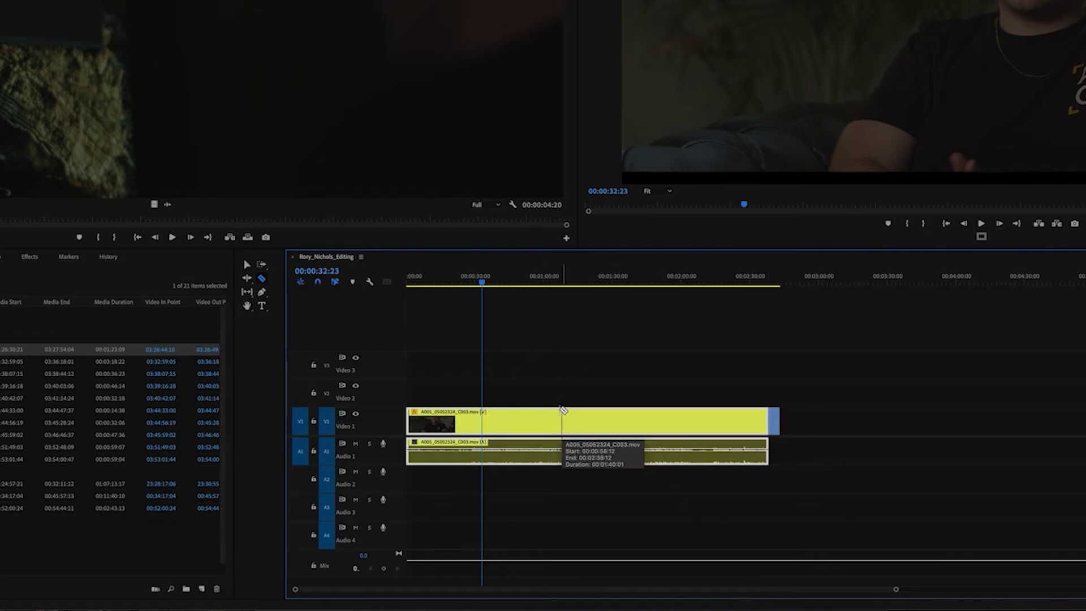
key("v")
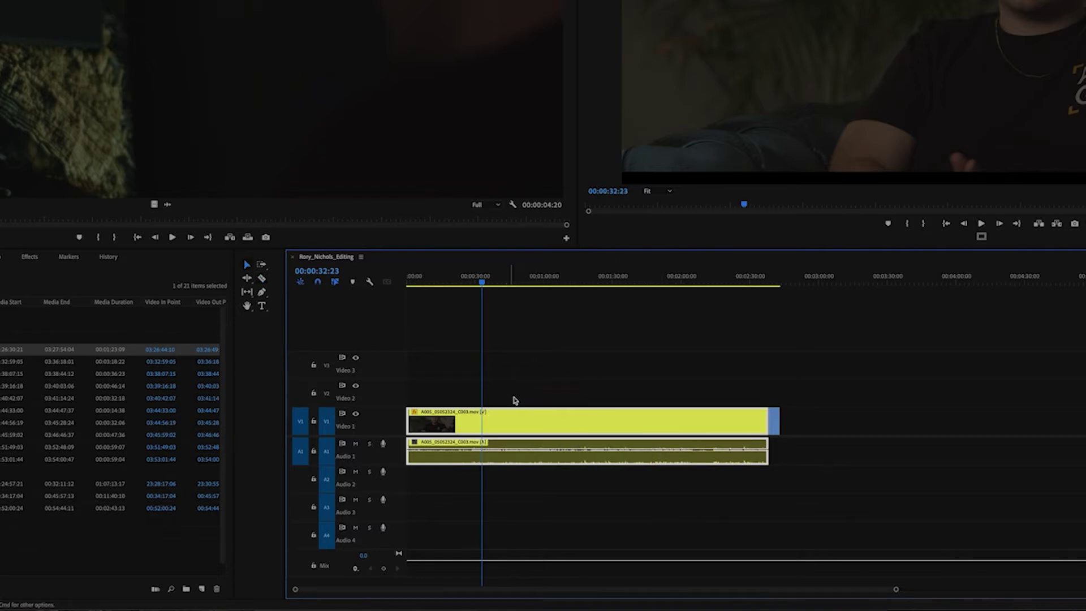
Split the interview clip at the playhead with Add Edit at 00:00:32:23 and at 00:00:52:12.
key("super+k")
left_click_drag(484, 286, 527, 284)
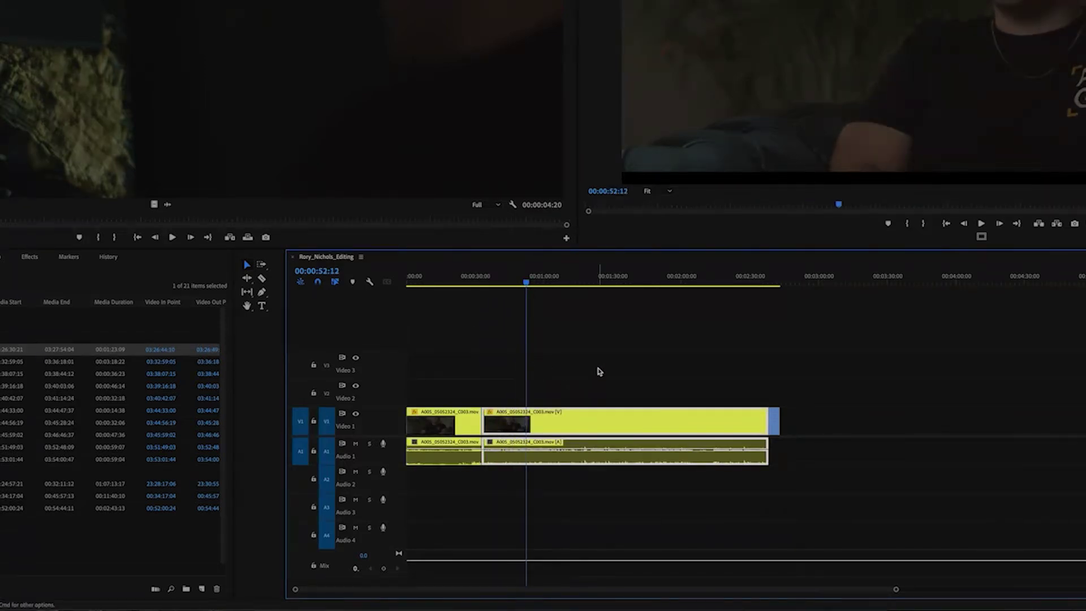
key("super+k")
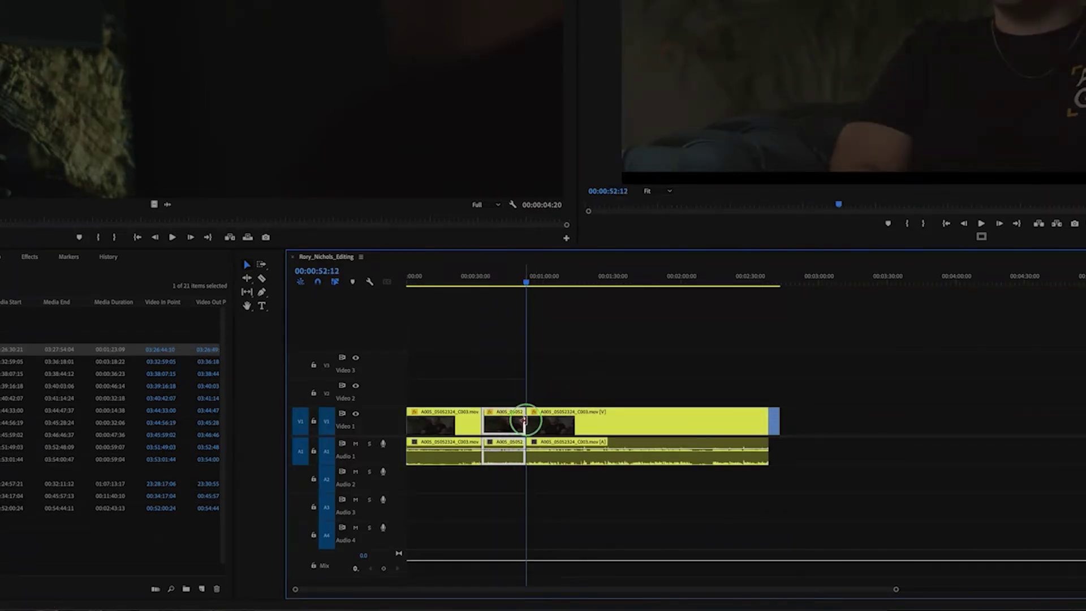
right_click(522, 421)
key("Escape")
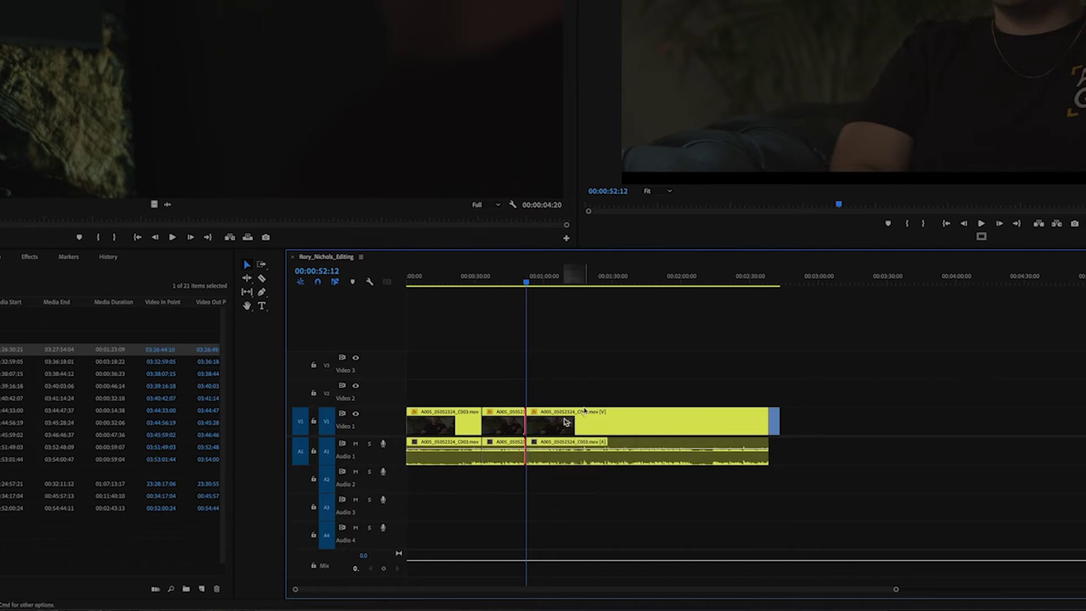
Move the short blue B-roll clip from the end of the sequence onto Video 2, starting at 00:00:52:12.
left_click_drag(566, 422, 665, 428)
left_click_drag(775, 421, 532, 391)
key("=")
key("=")
key("=")
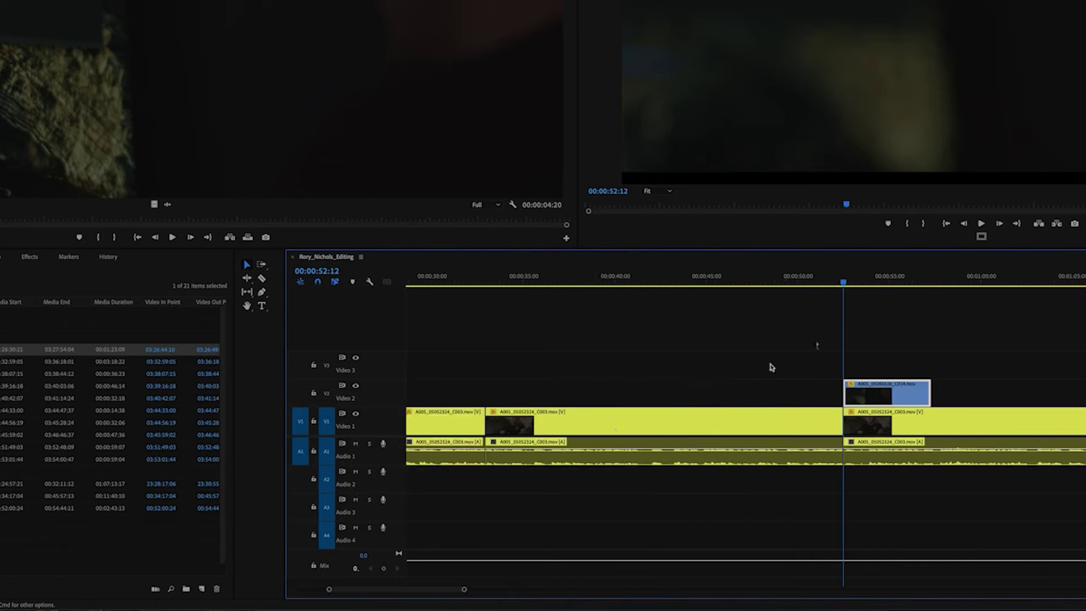
Select the stacked B-roll and interview clips and split both at 00:00:55:01 with Add Edit.
left_click(890, 280)
left_click(871, 421, "shift")
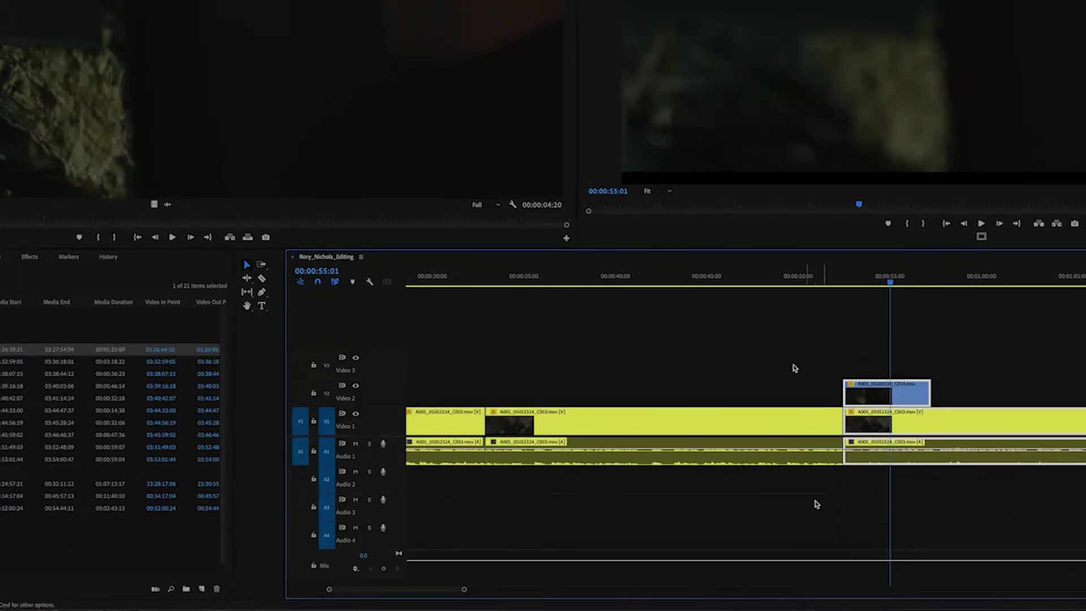
key("super+k")
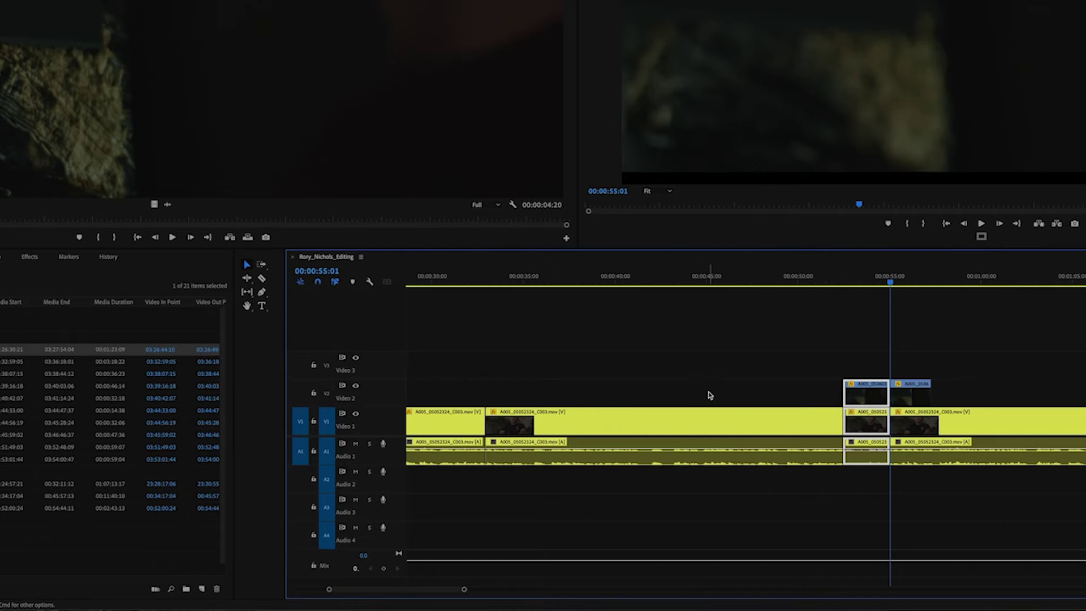
Undo the Add Edit cuts and the B-roll clip's move to Video 2.
key("super+z")
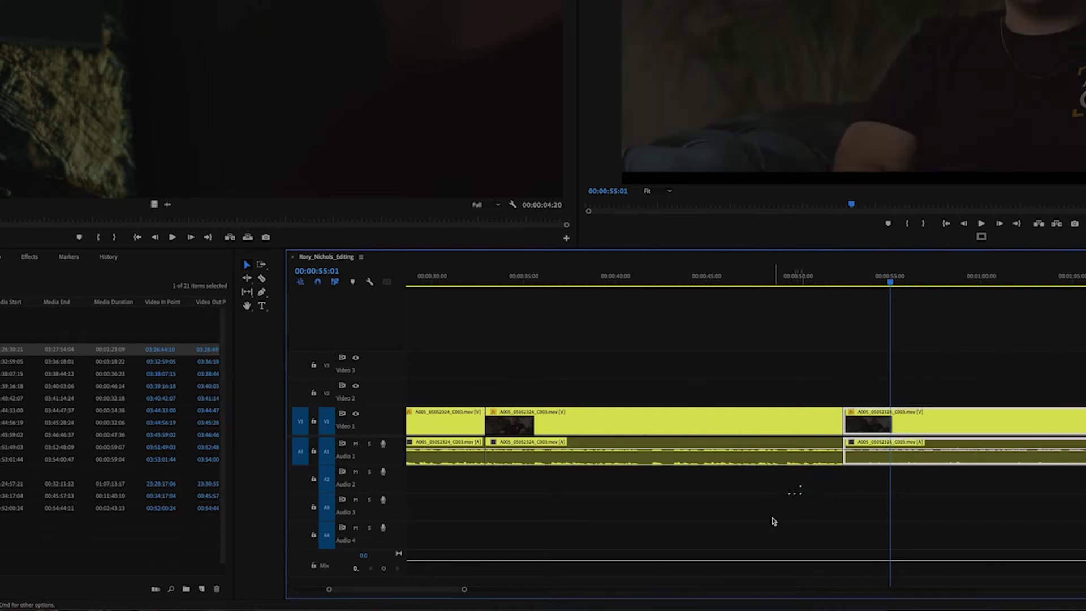
key("minus")
key("minus")
key("minus")
key("minus")
key("super+z")
key("super+z")
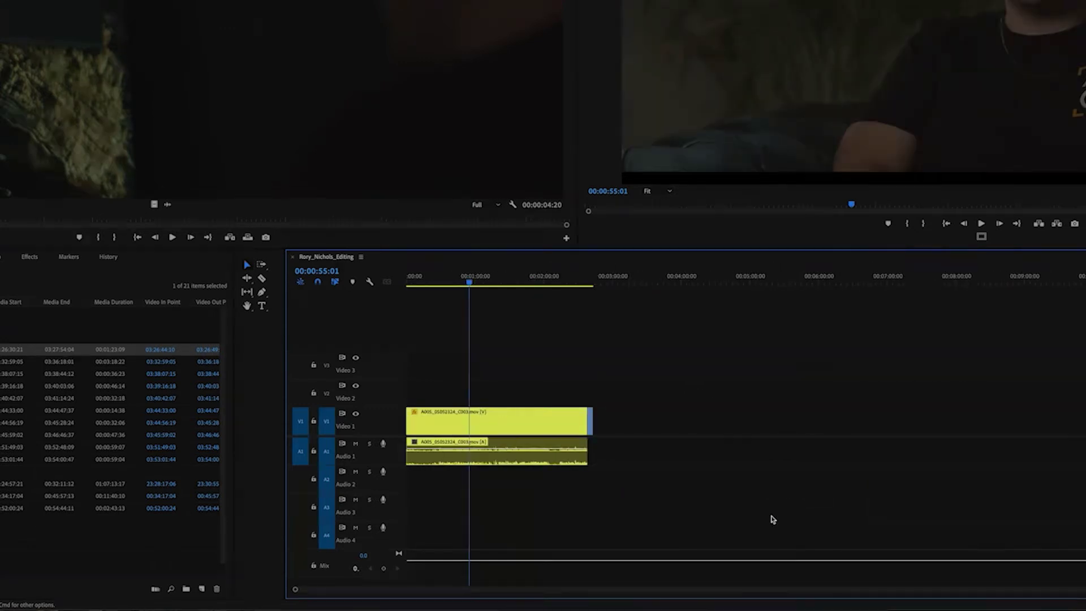
Return the playhead to the start of the sequence, keeping the whole interview clip in view.
key("equal")
key("equal")
key("Home")
key("minus")
key("minus")
key("equal")
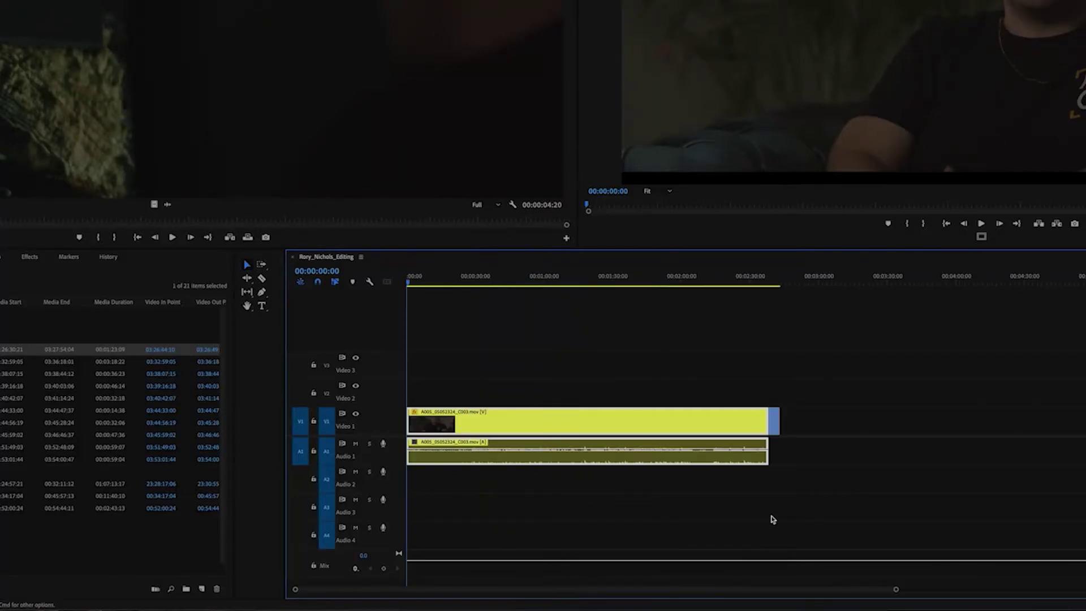
Clear the clip selection and examine the sequence at closer and wider timeline zoom levels around the playhead.
left_click(632, 500)
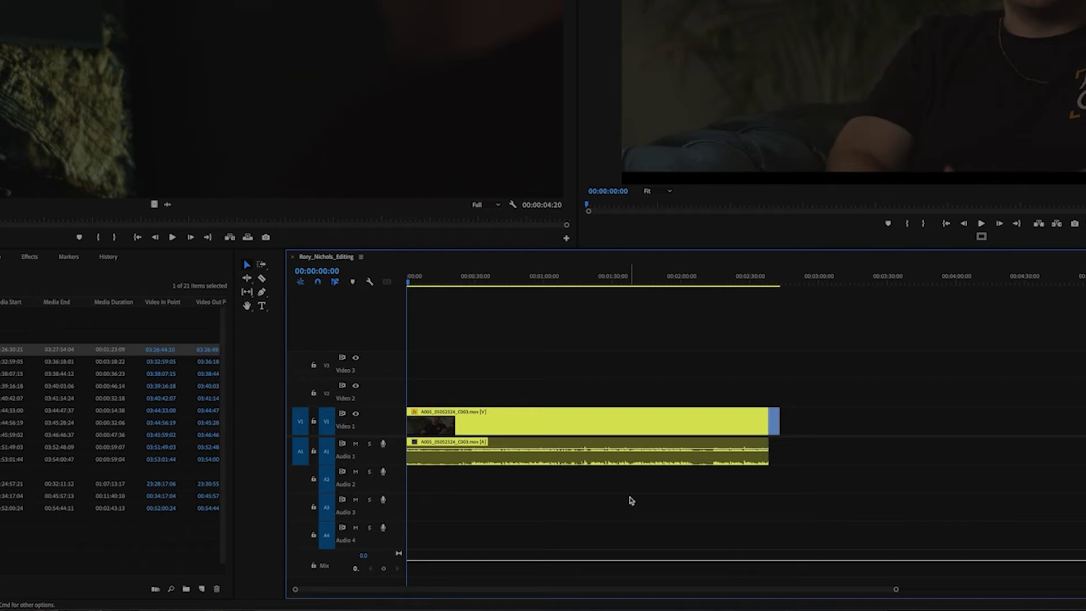
key("equal")
key("minus")
key("minus")
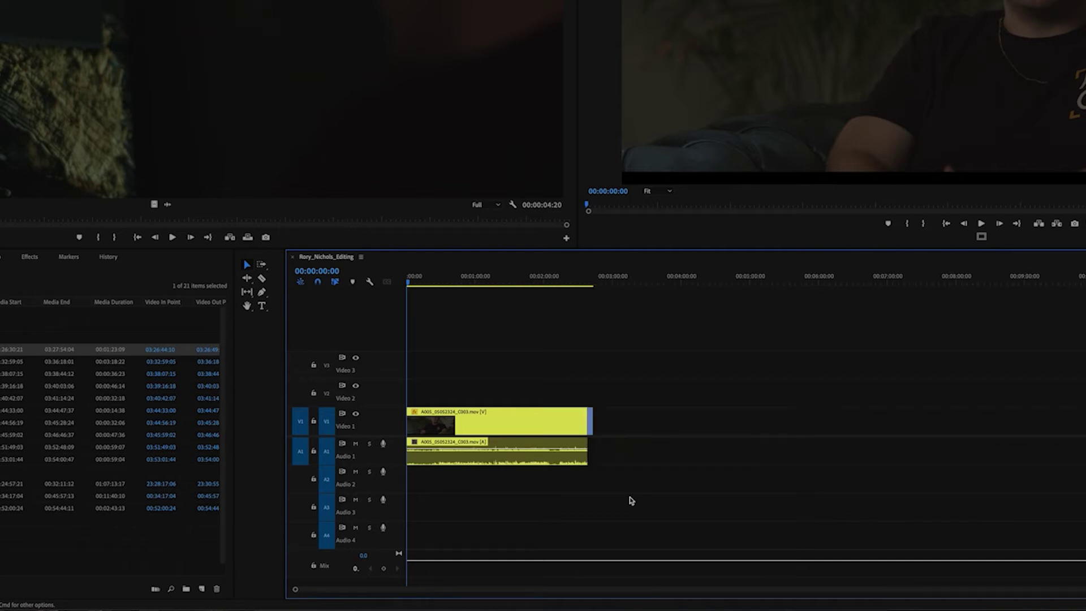
key("equal")
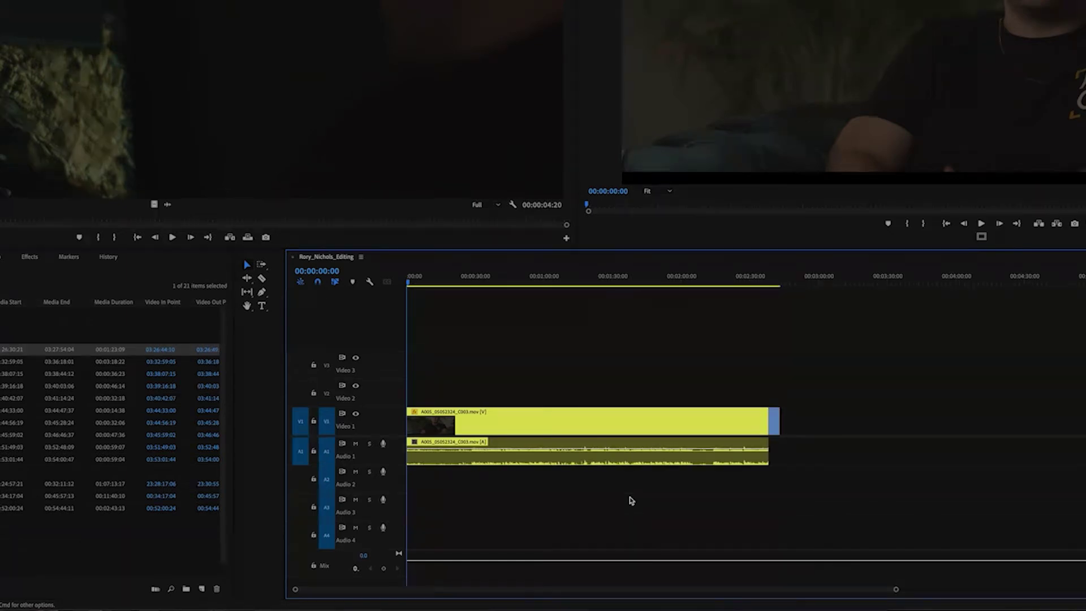
key("equal")
key("minus")
key("equal")
key("minus")
key("equal")
key("equal")
key("equal")
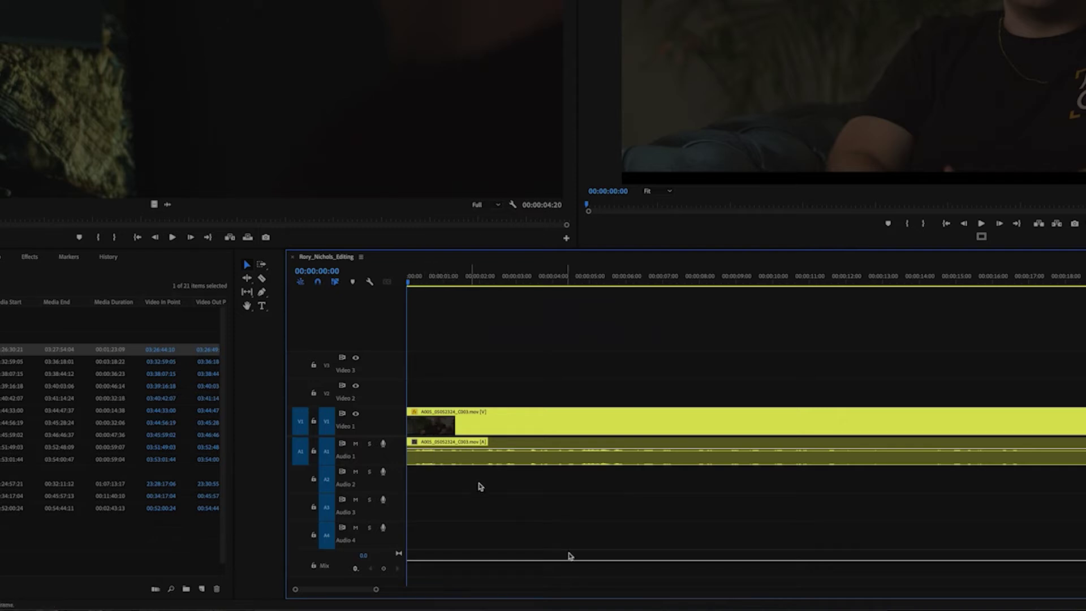
Examine the timeline at wider and narrower time scales, ending with the entire interview and B-roll sequence in view.
scroll(558, 538, "down", 6)
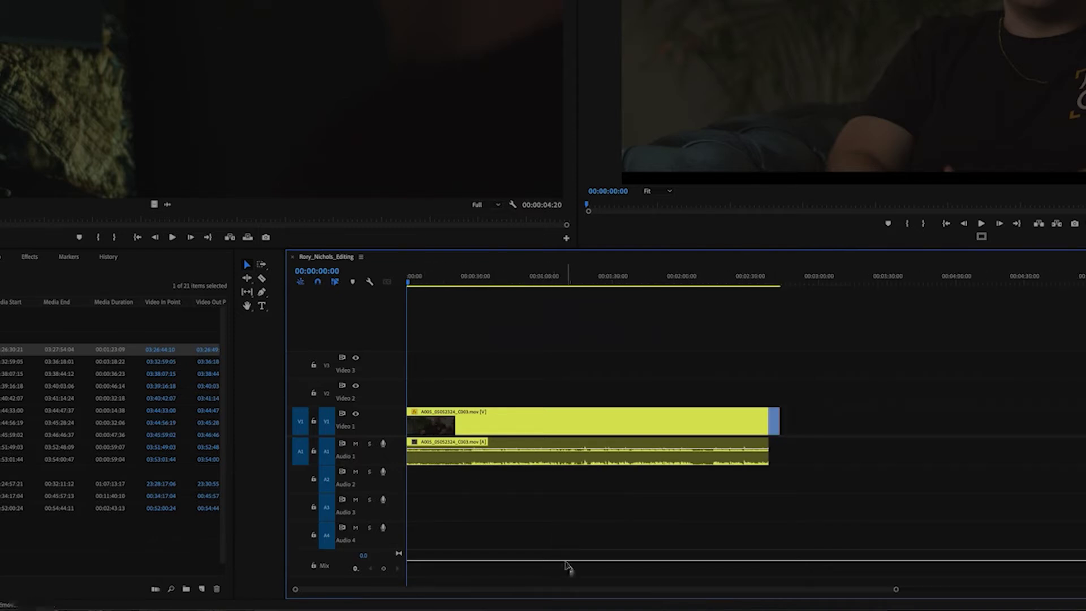
scroll(579, 570, "down", 2)
scroll(566, 563, "up", 3)
scroll(565, 555, "down", 2)
scroll(565, 555, "up", 1)
scroll(566, 558, "down", 1)
scroll(566, 559, "up", 1)
scroll(568, 561, "down", 1)
scroll(568, 564, "up", 1)
scroll(570, 568, "down", 1)
scroll(570, 567, "down", 1)
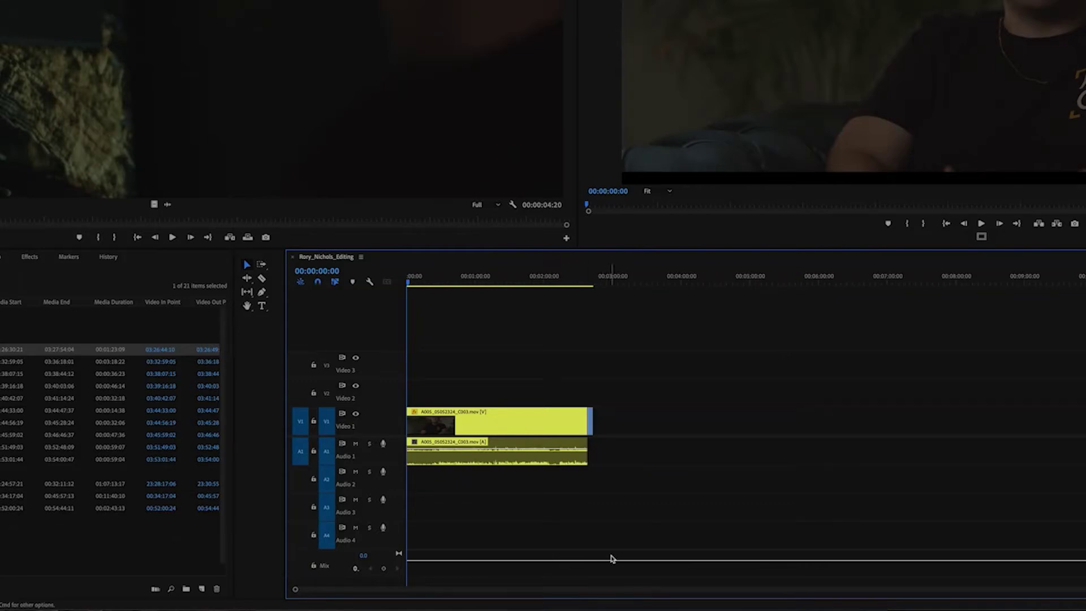
Increase the height of all video tracks so the interview clip on Video 1 shows a large thumbnail.
key("super+equal")
key("super+equal")
key("super+equal")
key("super+equal")
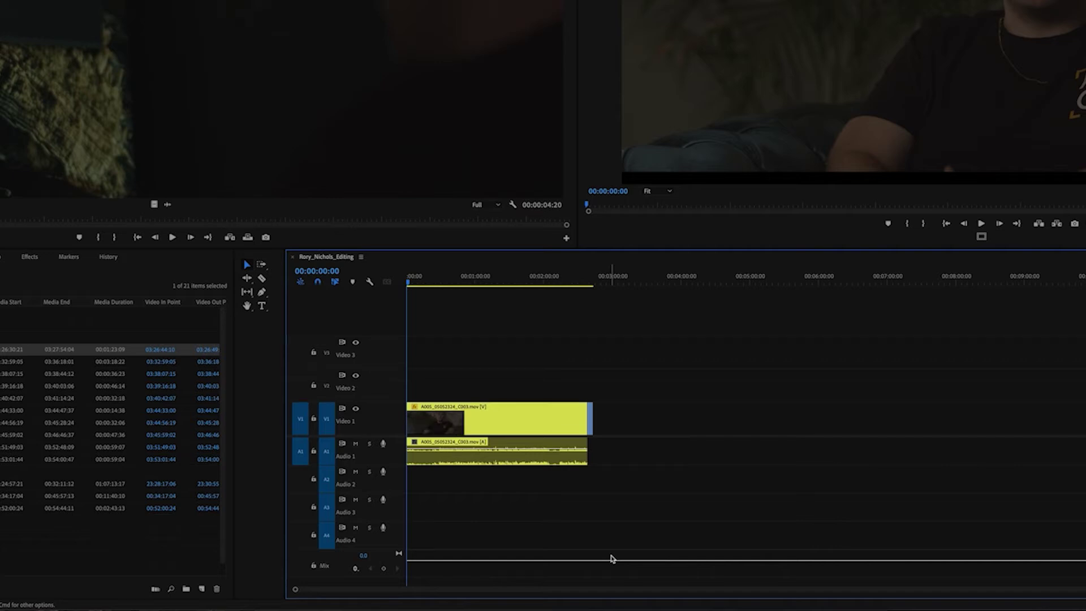
key("super+equal")
key("super+equal")
key("super+equal")
key("super+equal")
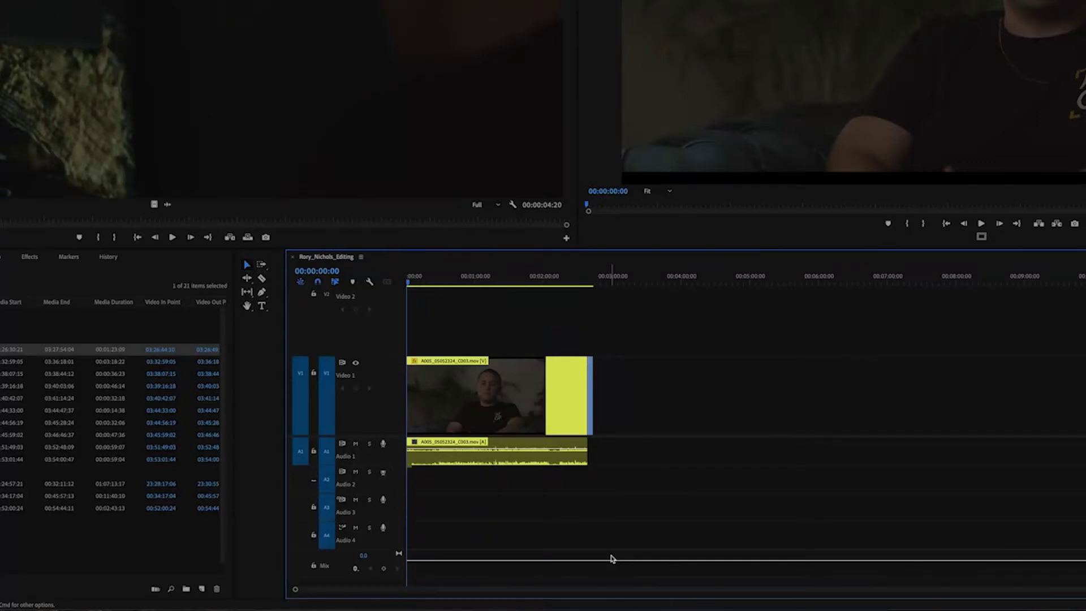
Increase the height of all audio tracks so the interview waveform on Audio 1 is drawn larger.
key("alt+equal")
key("alt+equal")
key("alt+equal")
key("alt+equal")
key("alt+equal")
key("alt+equal")
key("alt+equal")
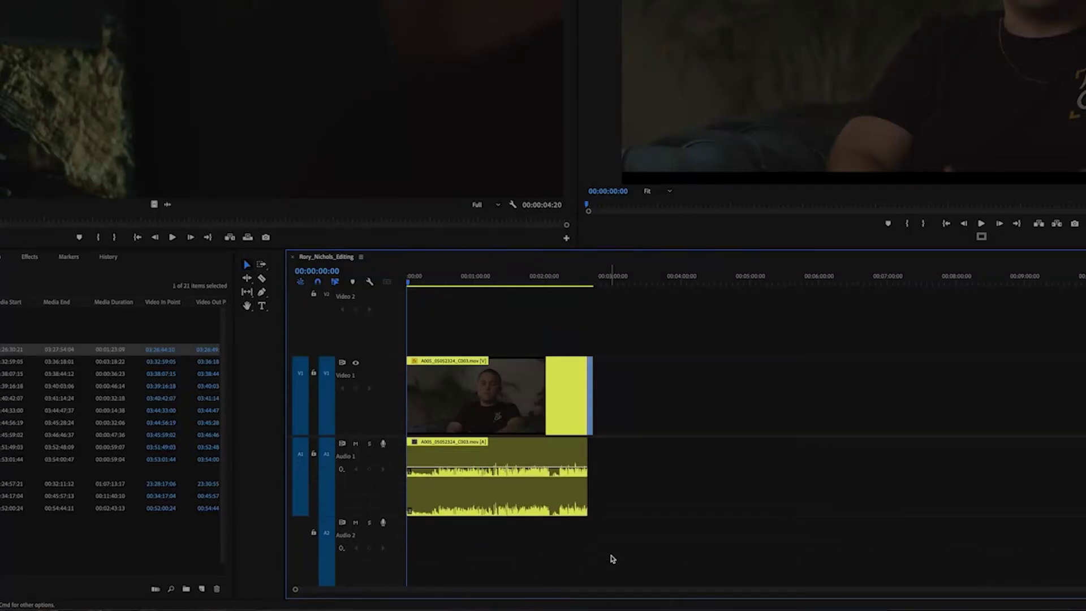
Inspect the pause in the interview waveform up close, with the playhead at 00:02:16:06 and no clip selected.
key("equal")
key("equal")
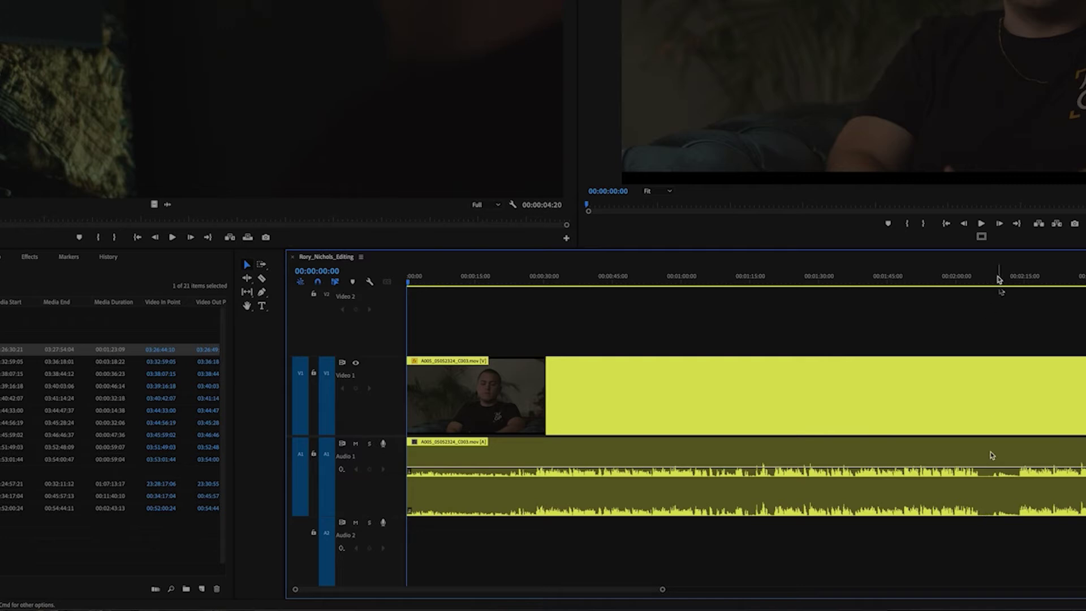
left_click(985, 283)
left_click_drag(986, 287, 1031, 287)
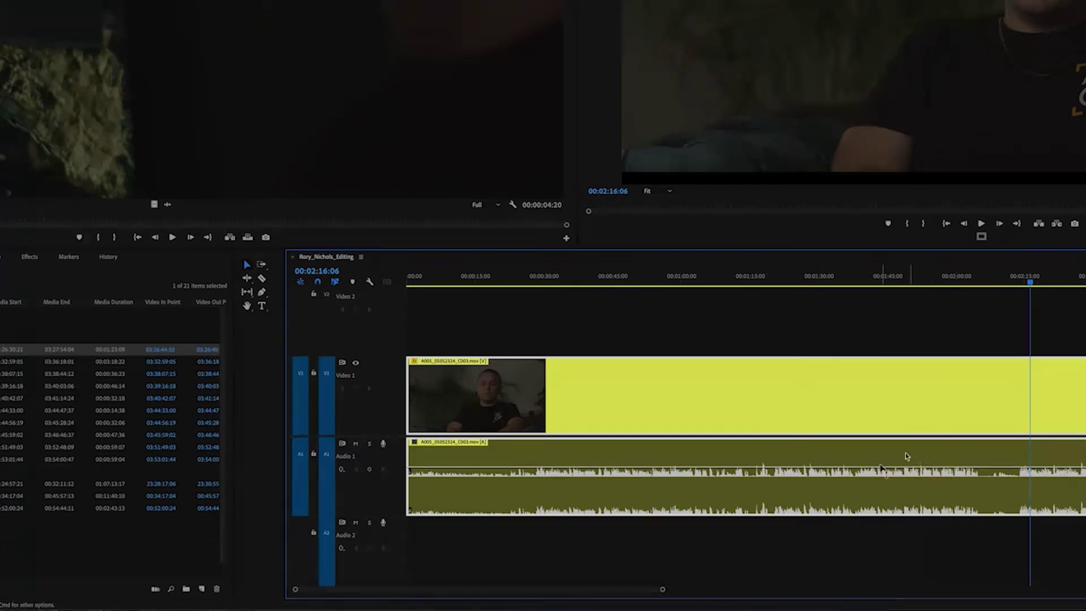
left_click(859, 507)
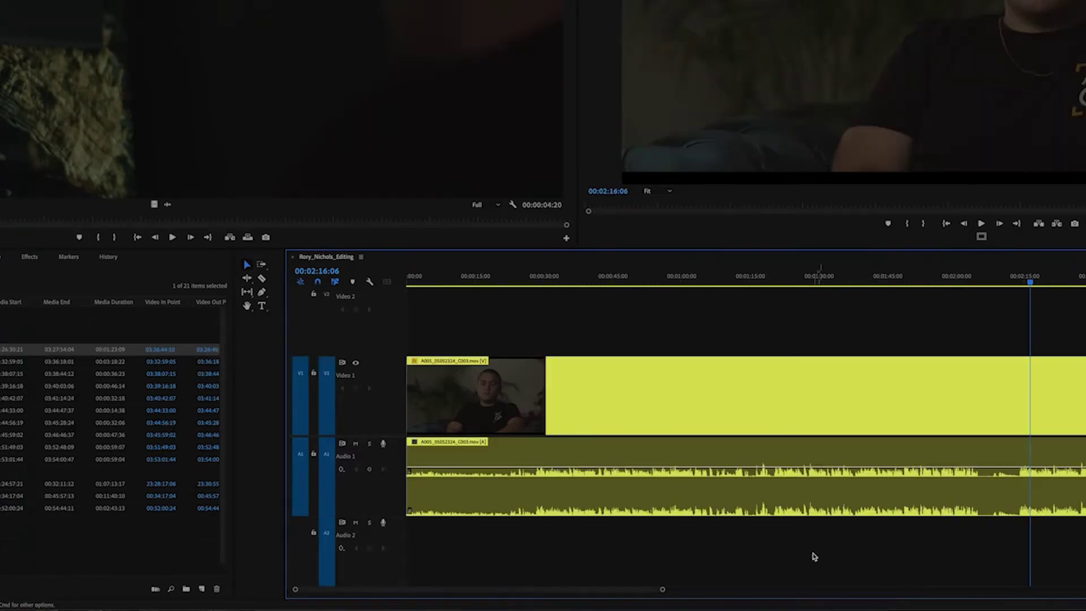
Fit the whole sequence back into the timeline view and return the playhead to 00:00:00:00.
key("minus")
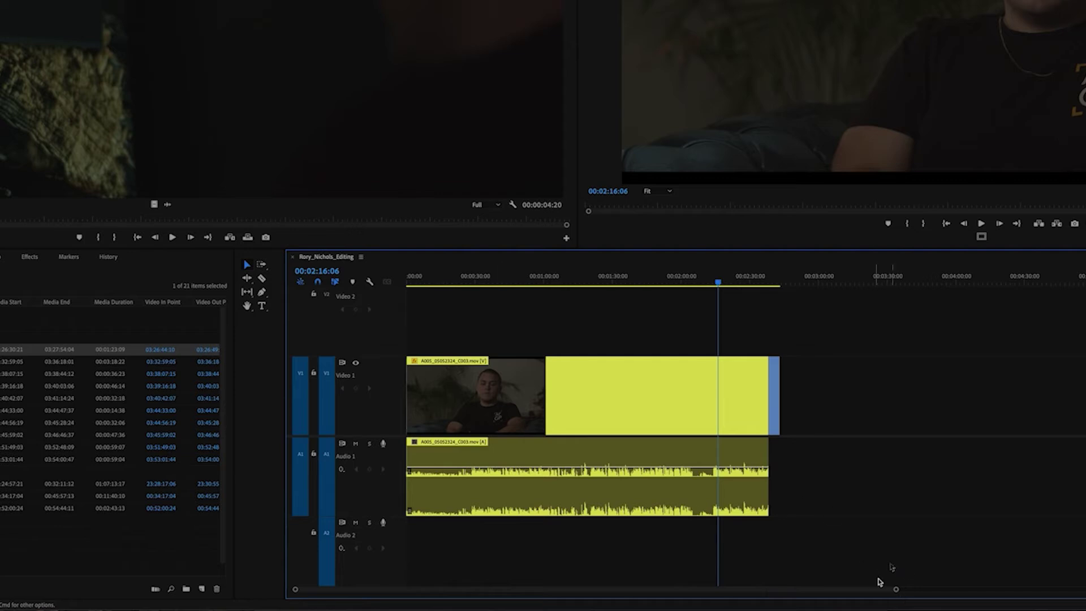
left_click_drag(896, 589, 1052, 571)
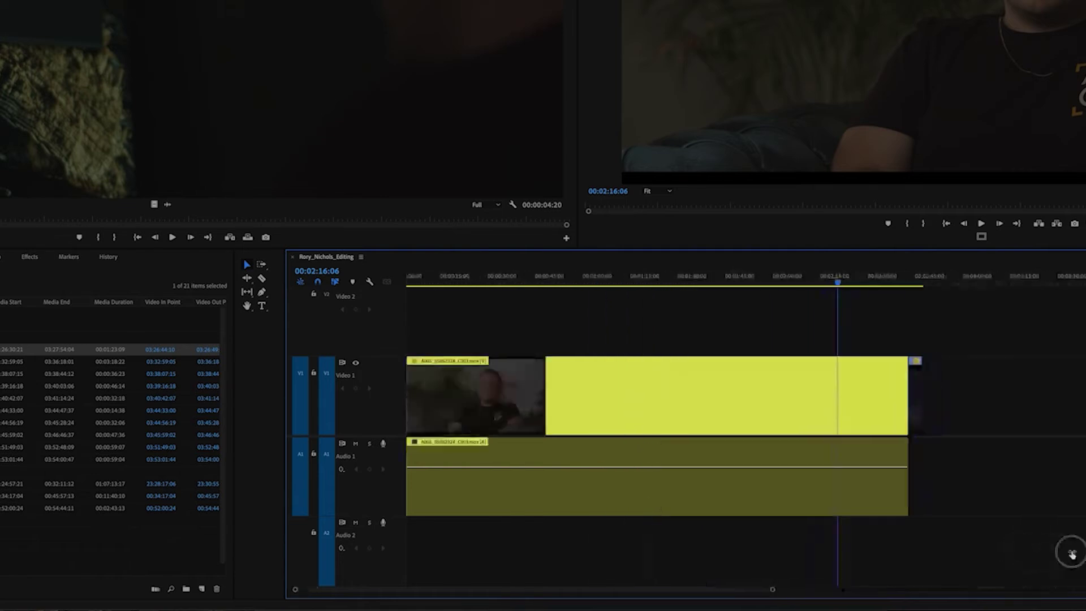
key("minus")
key("minus")
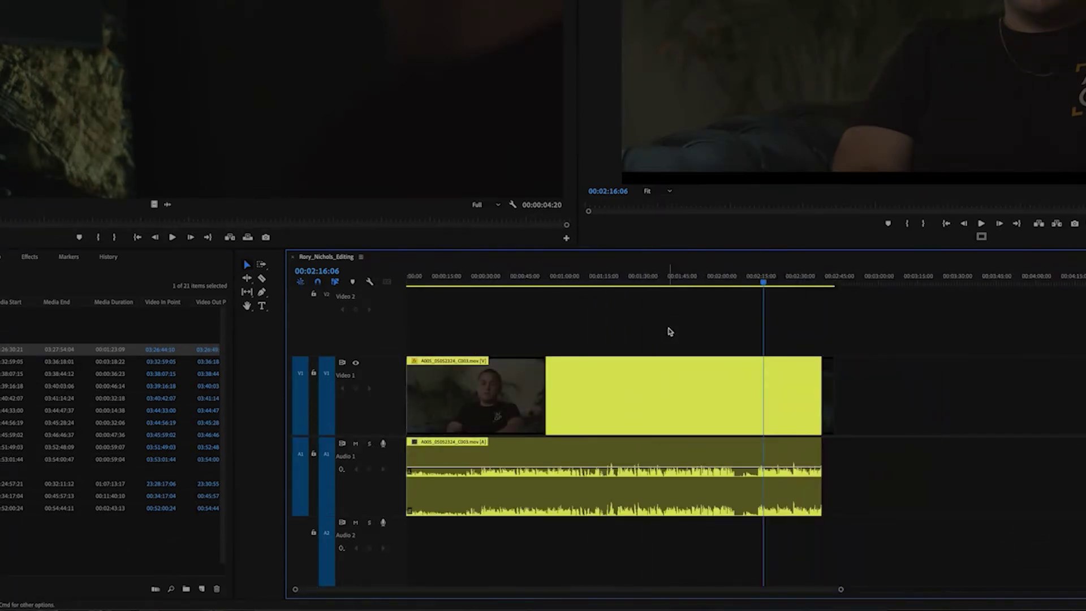
key("Home")
left_click(890, 454)
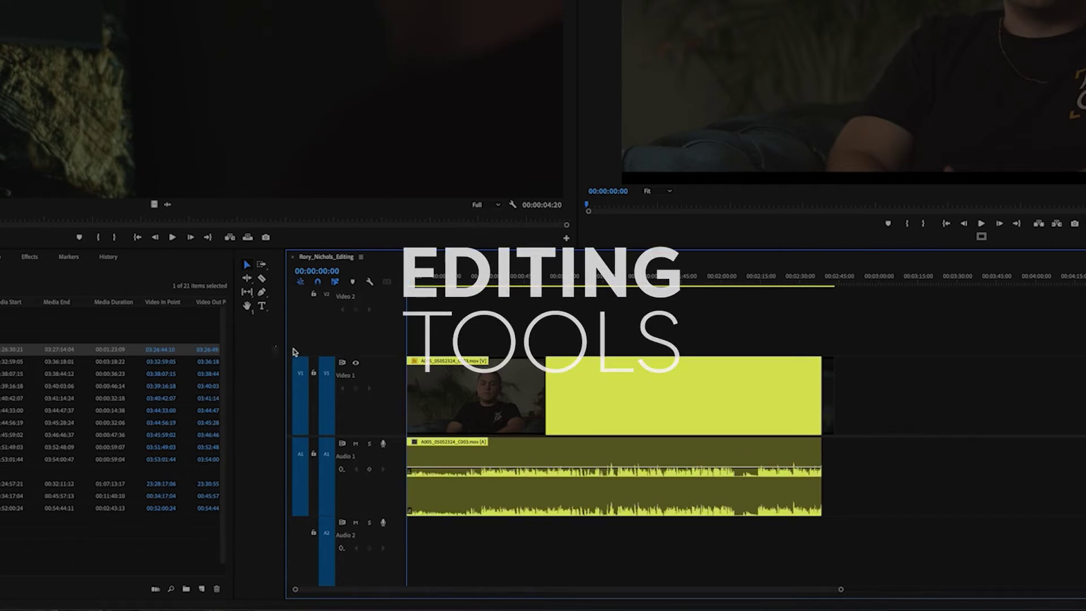
Narrow the Tools panel to a single column, giving the timeline the extra width.
left_click_drag(275, 346, 266, 363)
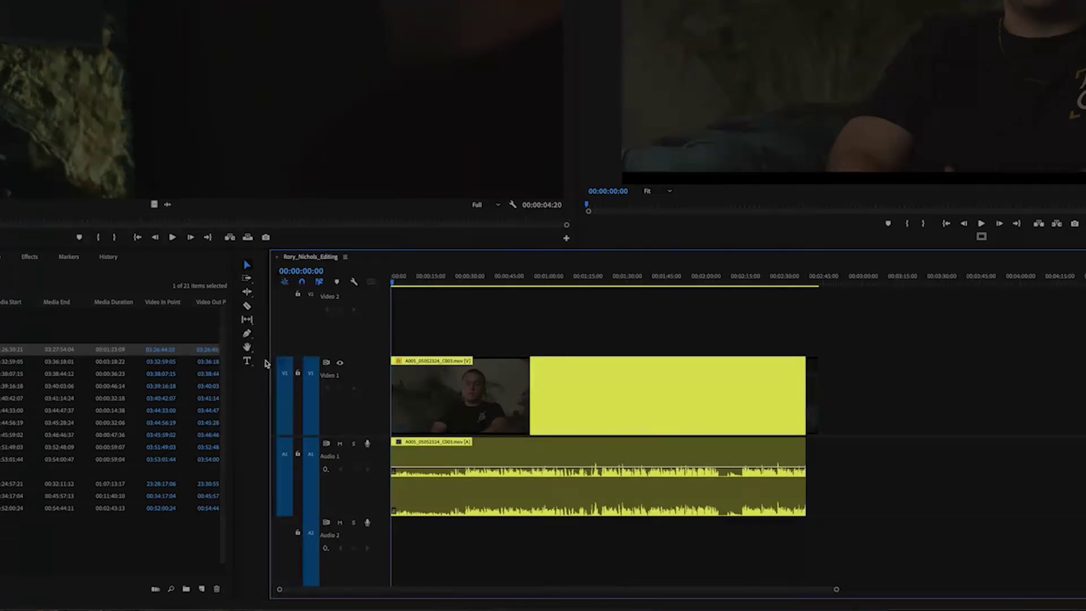
left_click(243, 466)
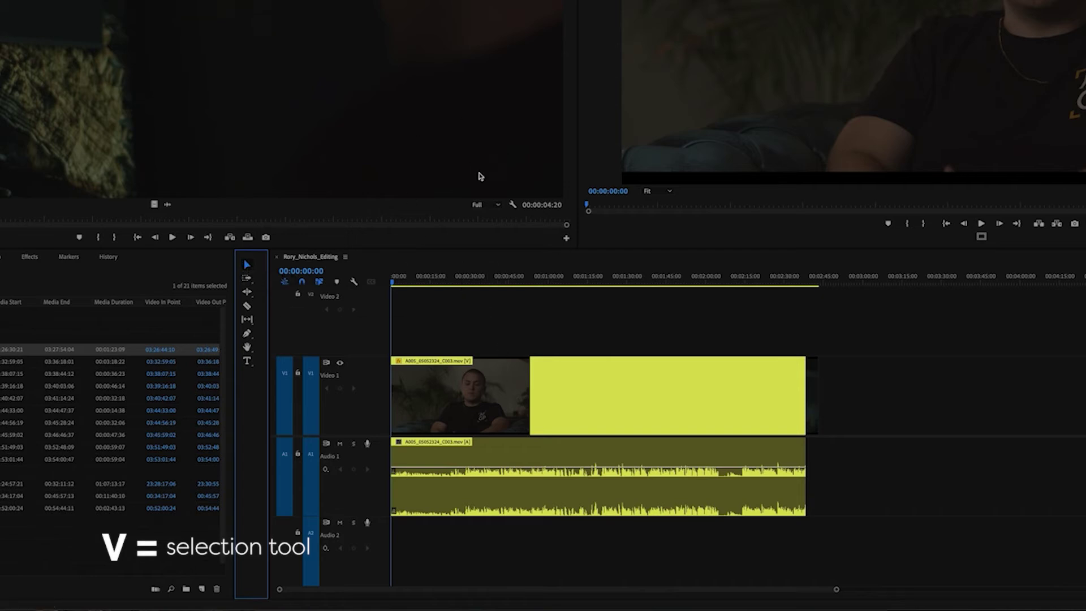
Select the interview clip and the short B-roll clip individually with the Selection tool, and clear the selection.
left_click(523, 360)
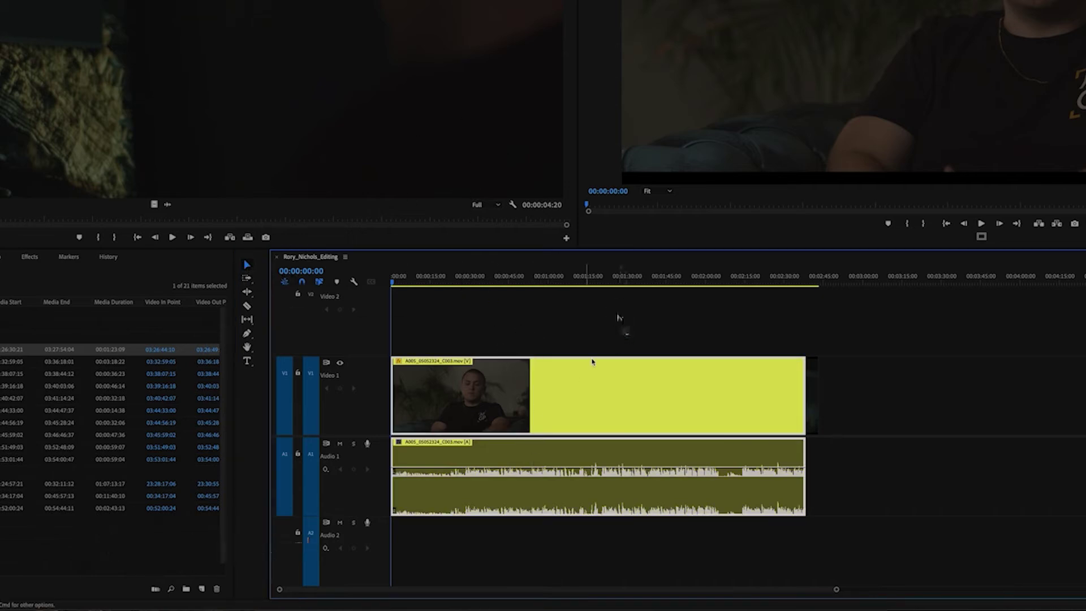
left_click(815, 398)
left_click(776, 424)
left_click(858, 419)
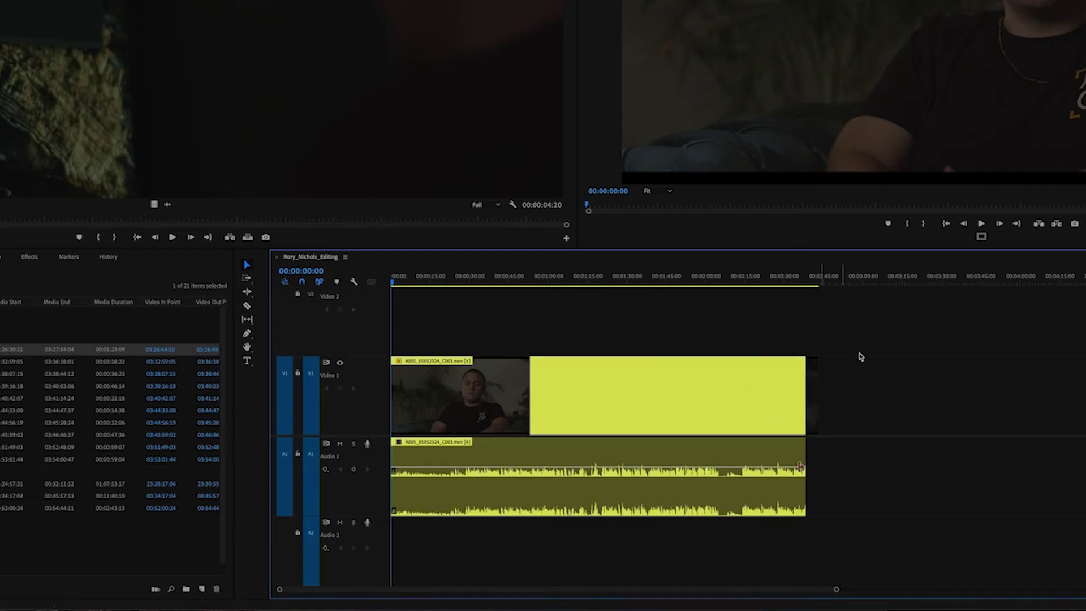
left_click(749, 453)
left_click(719, 401)
left_click_drag(720, 400, 688, 429)
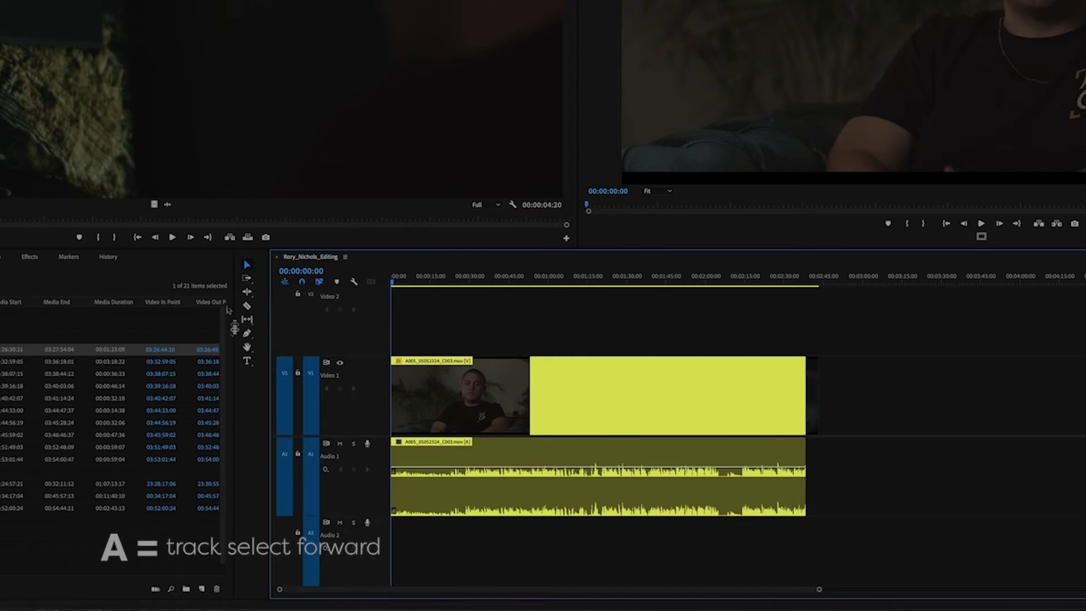
Use Track Select Forward to select every clip from the interview clip onward, and select only the end B-roll clip.
left_click(247, 280)
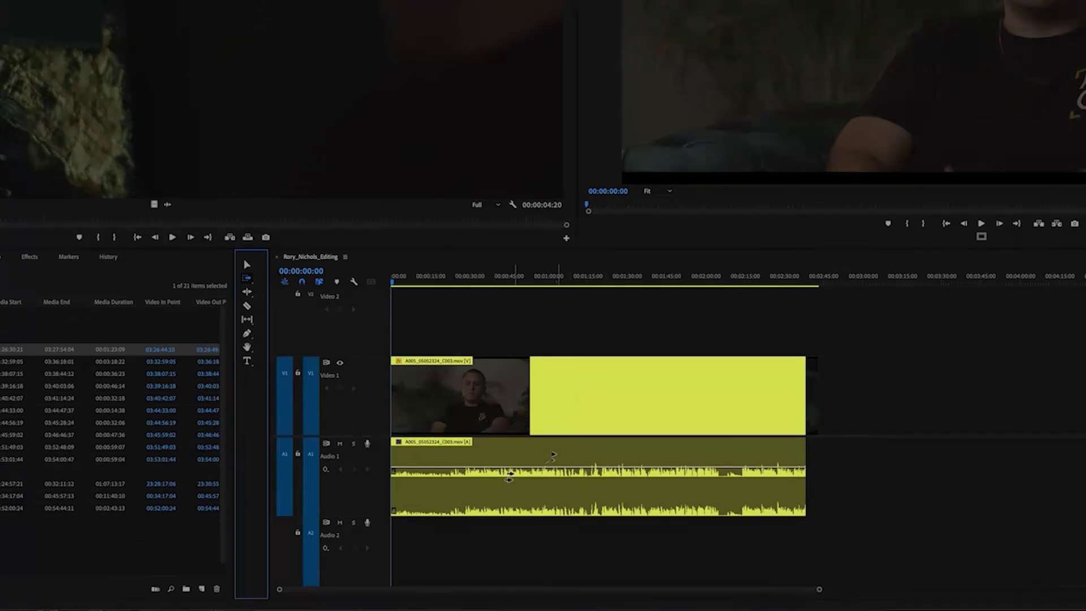
left_click(461, 383)
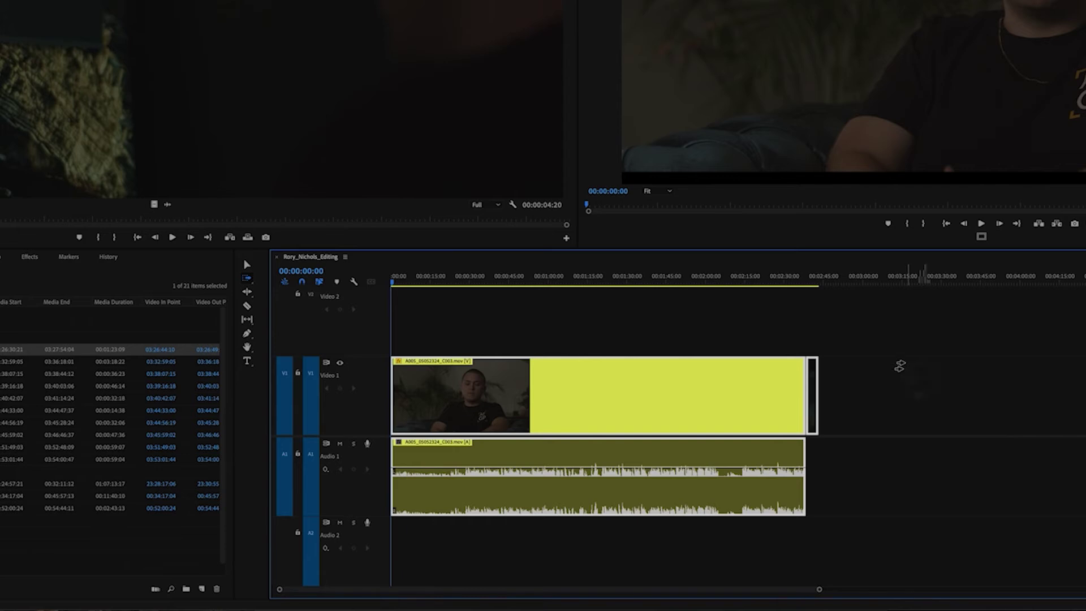
left_click(813, 398)
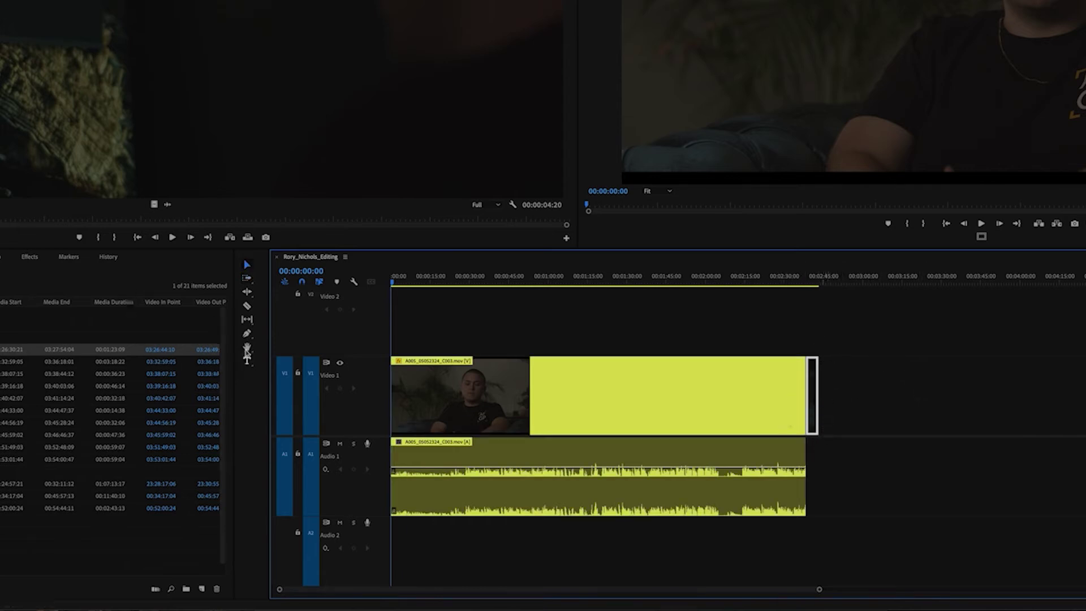
Try ripple-trimming the start of the interview clip inward with the Ripple Edit tool twice, undoing each trim.
left_click(247, 292)
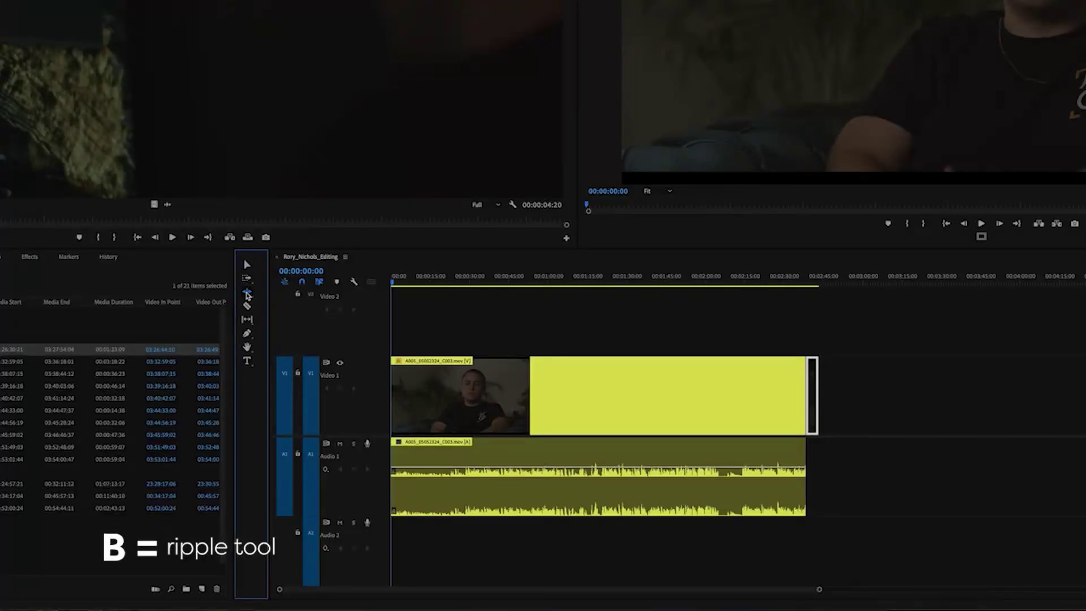
left_click_drag(395, 401, 414, 401)
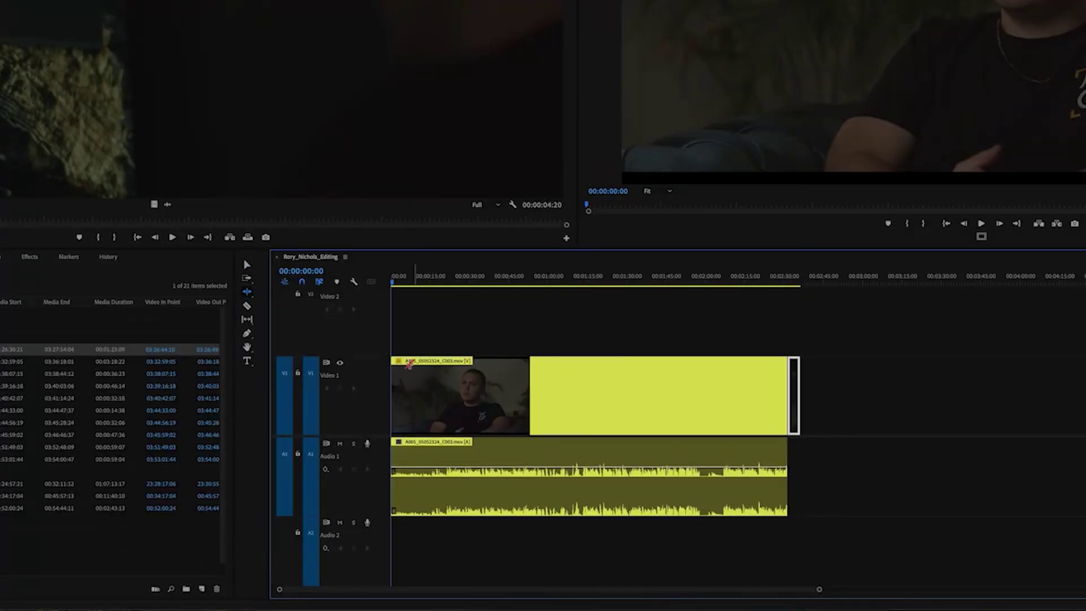
key("ctrl+z")
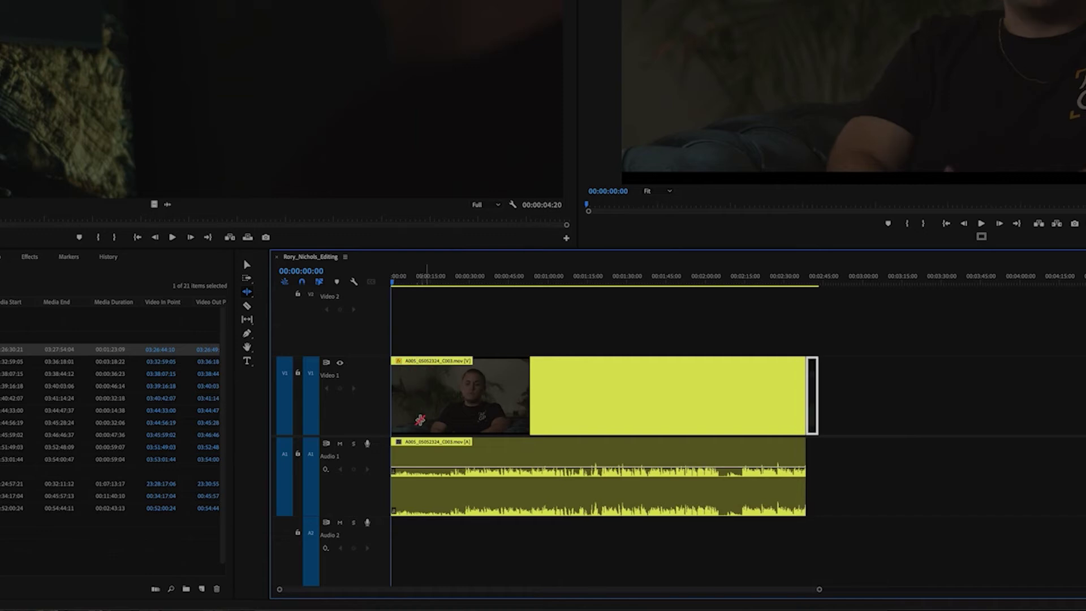
left_click_drag(394, 406, 431, 419)
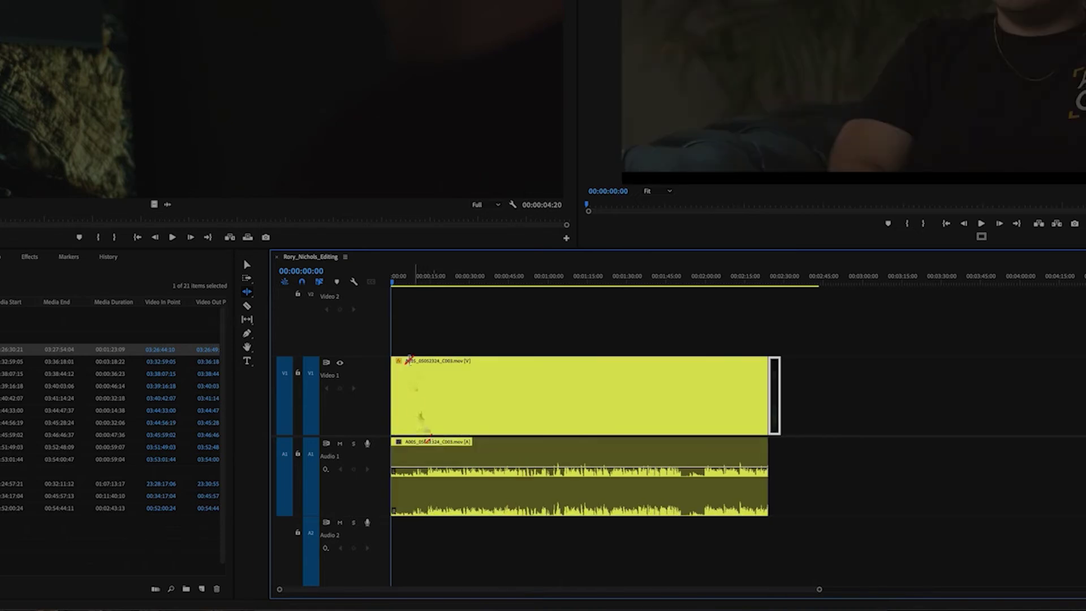
key("ctrl+z")
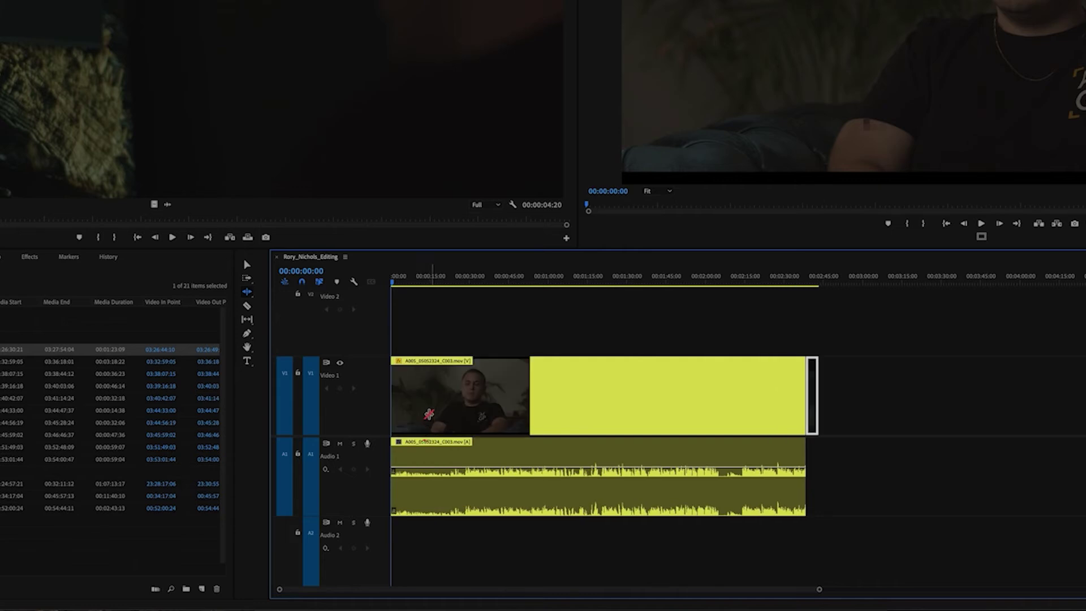
Split the interview clip at about 00:00:14 with the Razor tool and delete its opening piece and the leftover gap.
key("c")
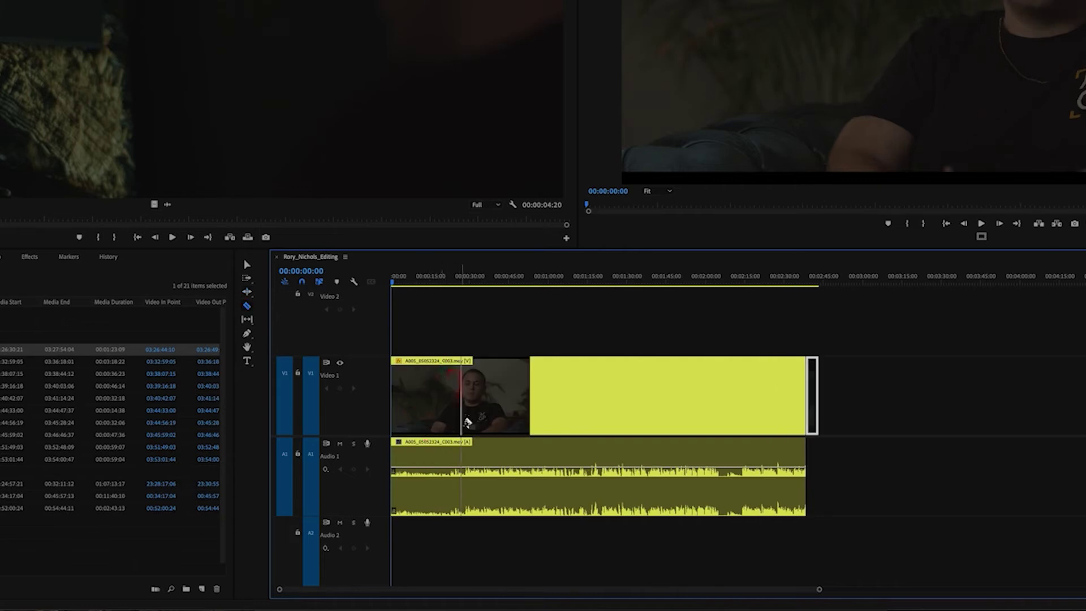
left_click(428, 402)
key("v")
left_click(416, 469)
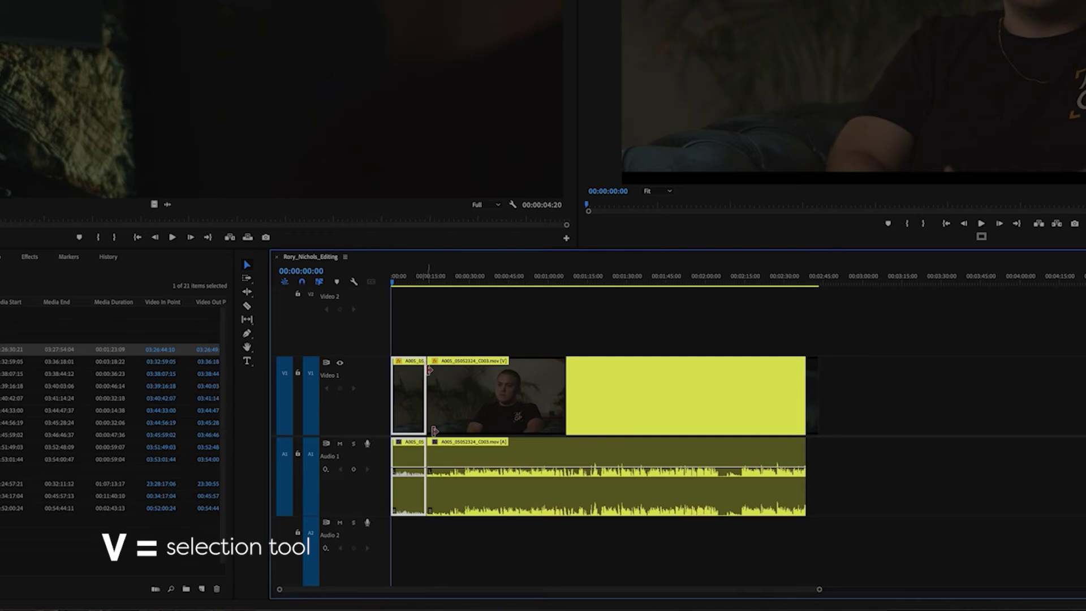
key("BackSpace")
left_click(406, 404)
key("BackSpace")
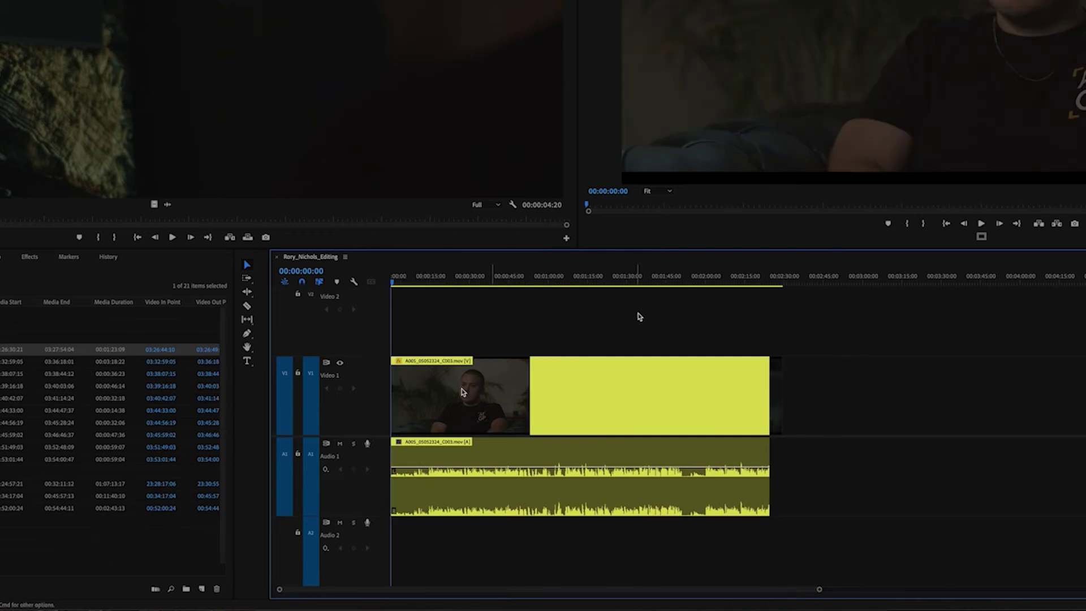
Undo the deletion of the opening piece and gap along with the Razor cut in the interview clip.
key("super+z")
key("super+z")
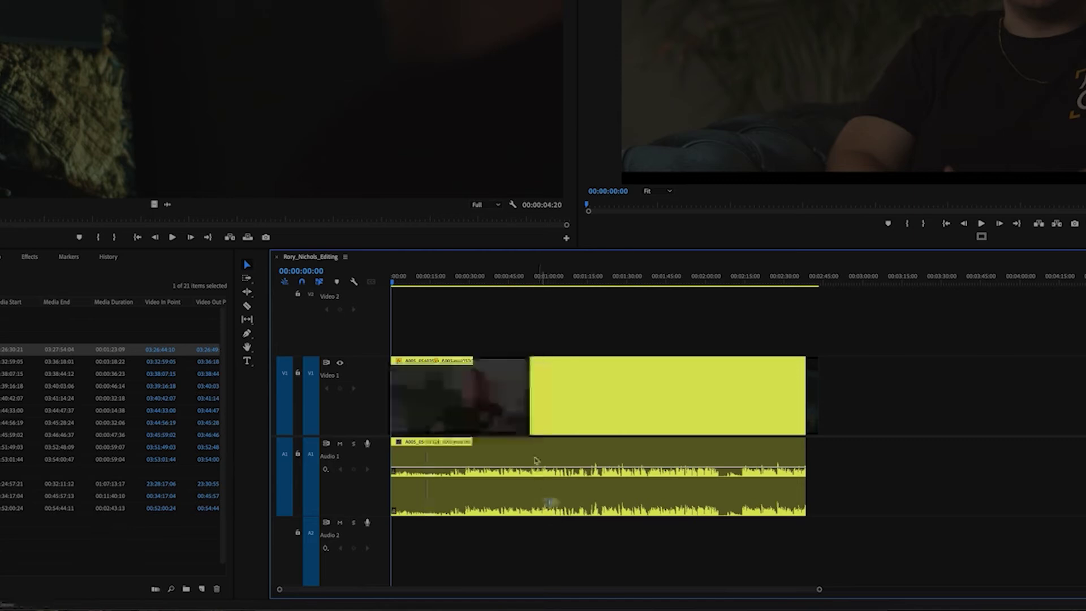
Ripple-trim about 8 seconds off the start of the interview clip with the Ripple Edit tool.
key("b")
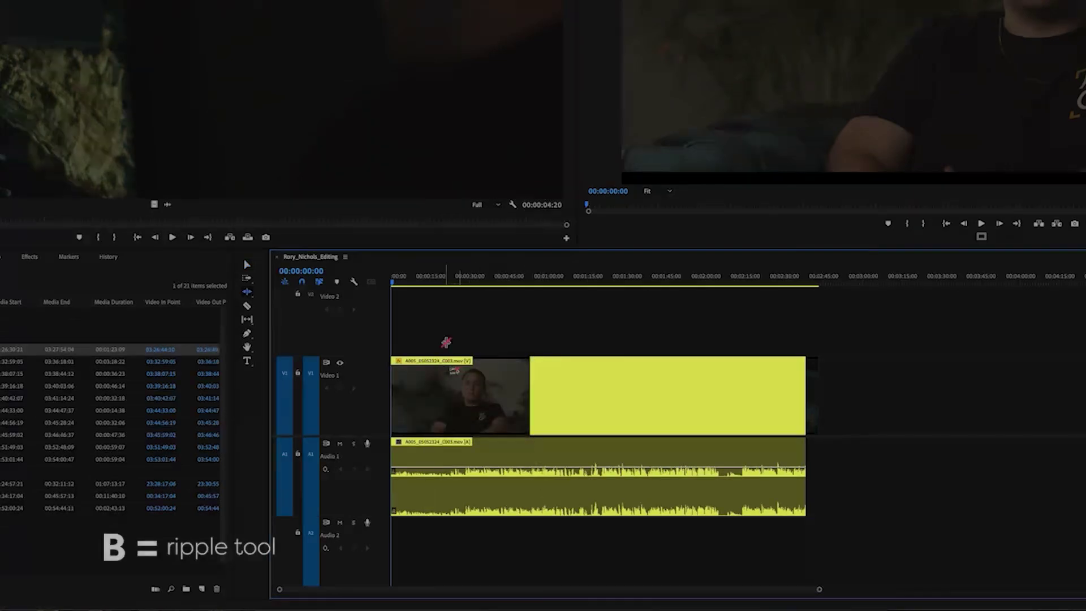
left_click_drag(395, 391, 412, 390)
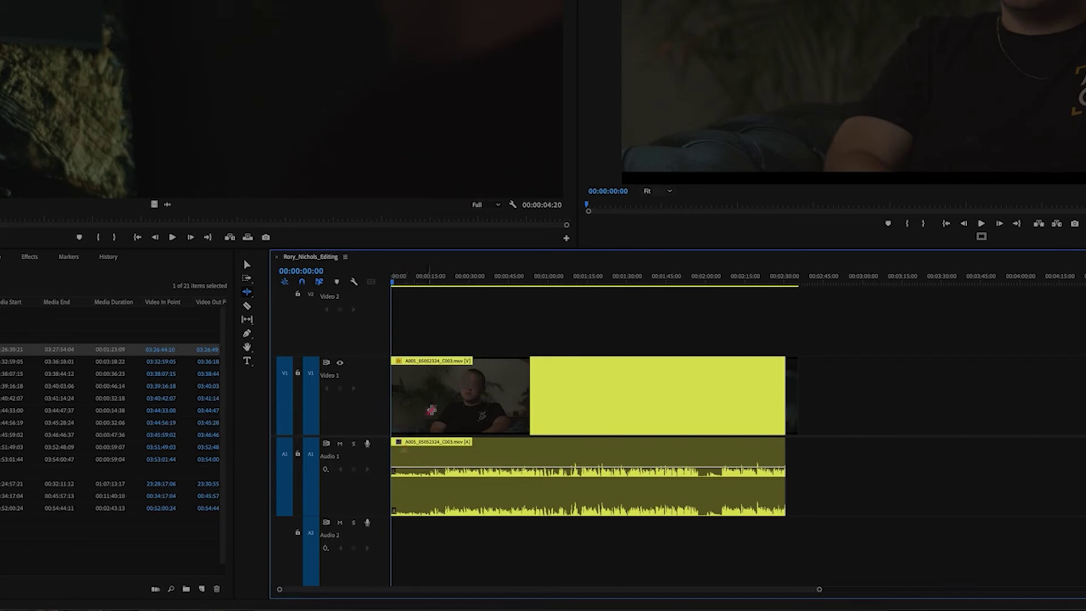
Undo the last trim and ripple-trim about 31 seconds off the end of the interview clip with the Ripple Edit tool.
key("ctrl+z")
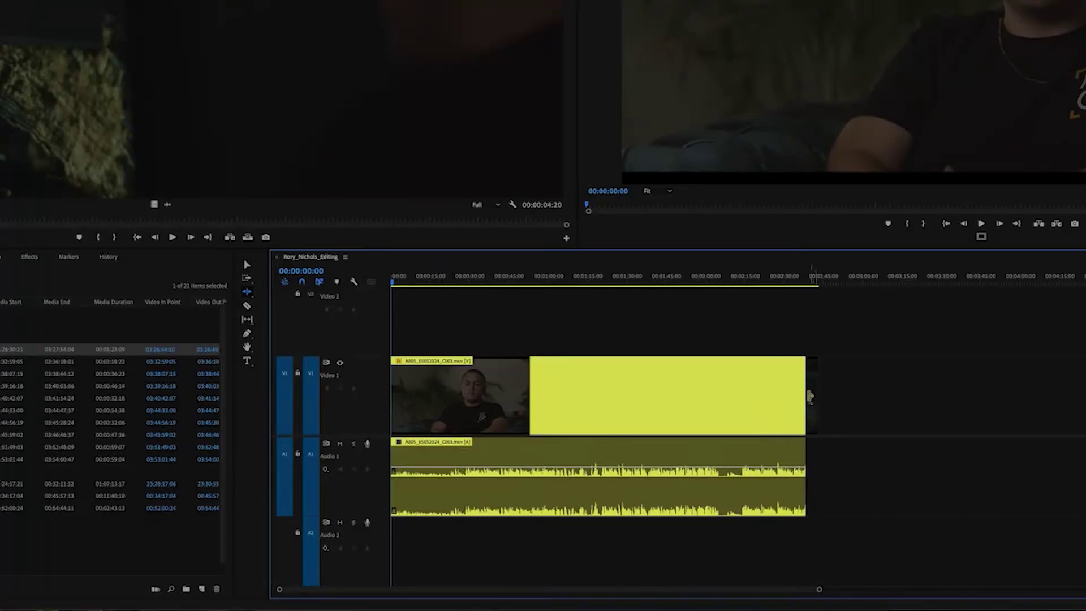
left_click_drag(806, 395, 702, 427)
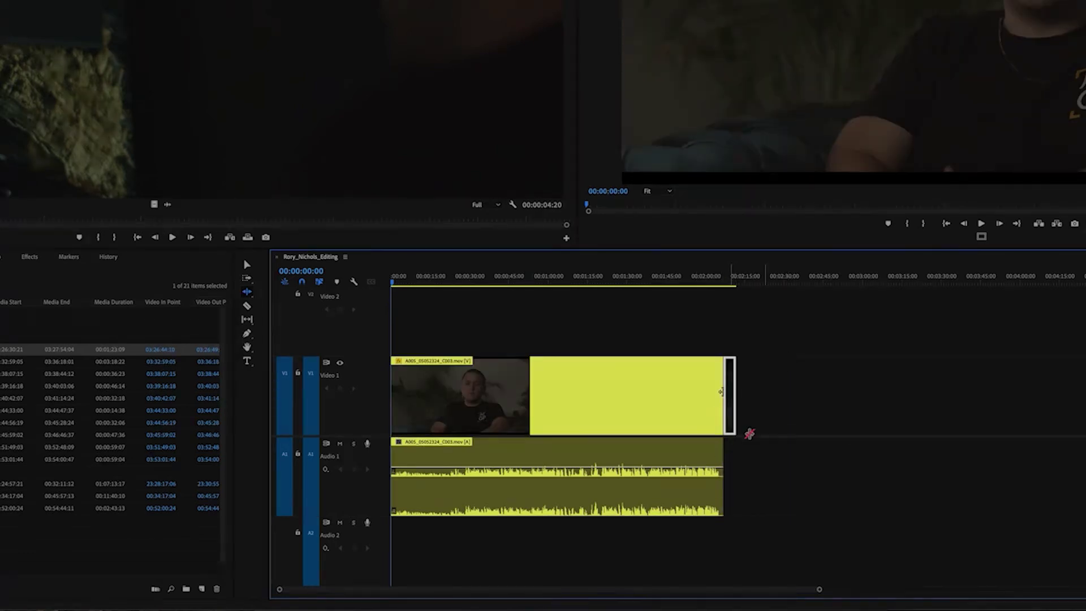
key("v")
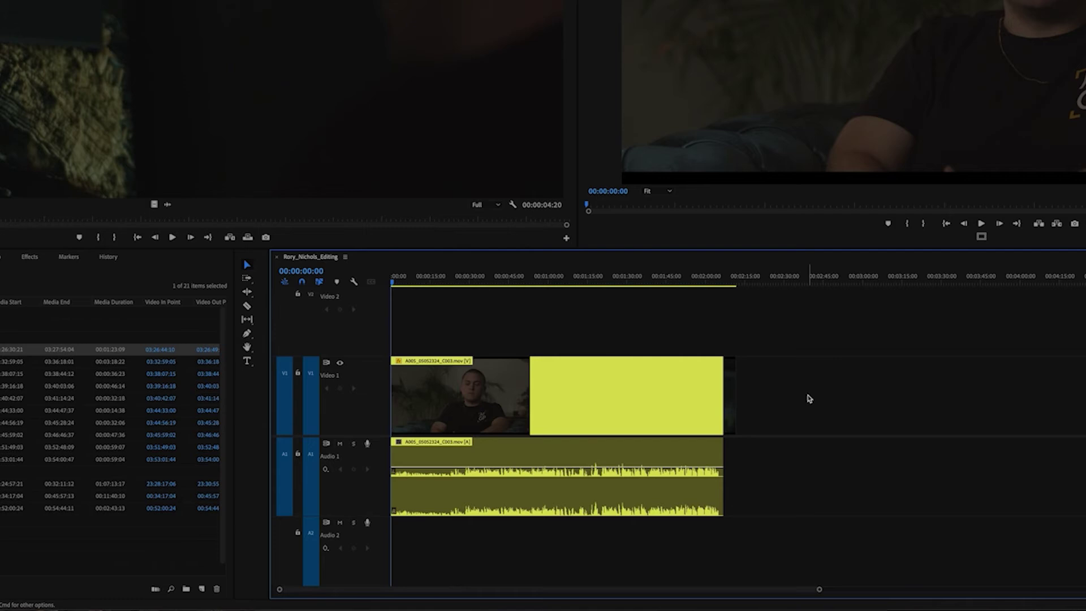
Examine the B-roll clip at the end of the sequence at several timeline zoom levels, with the playhead over it.
key("minus")
key("equal")
key("equal")
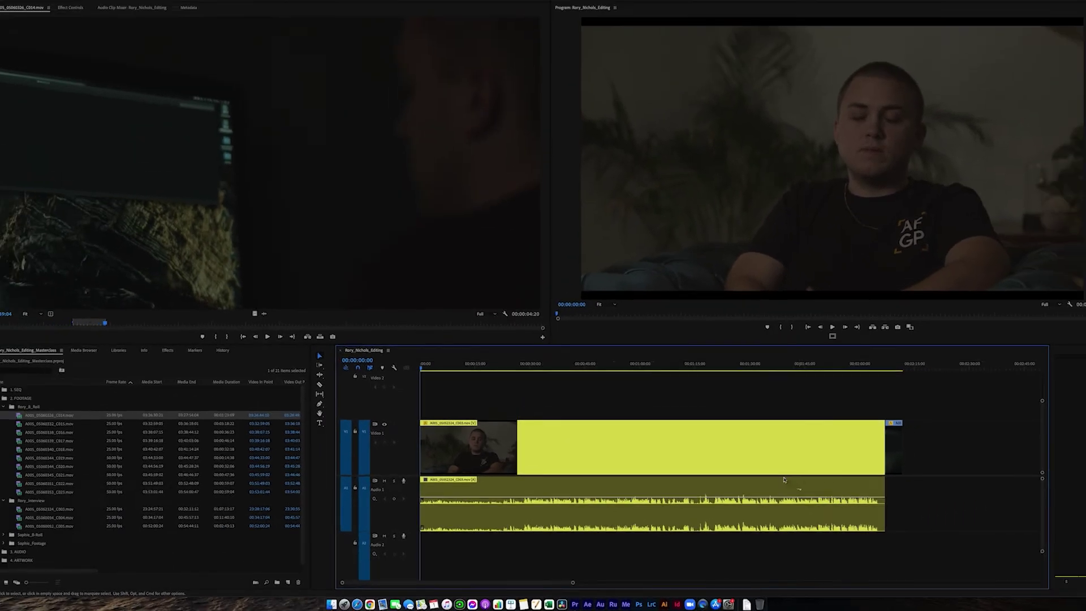
key("minus")
left_click(651, 374)
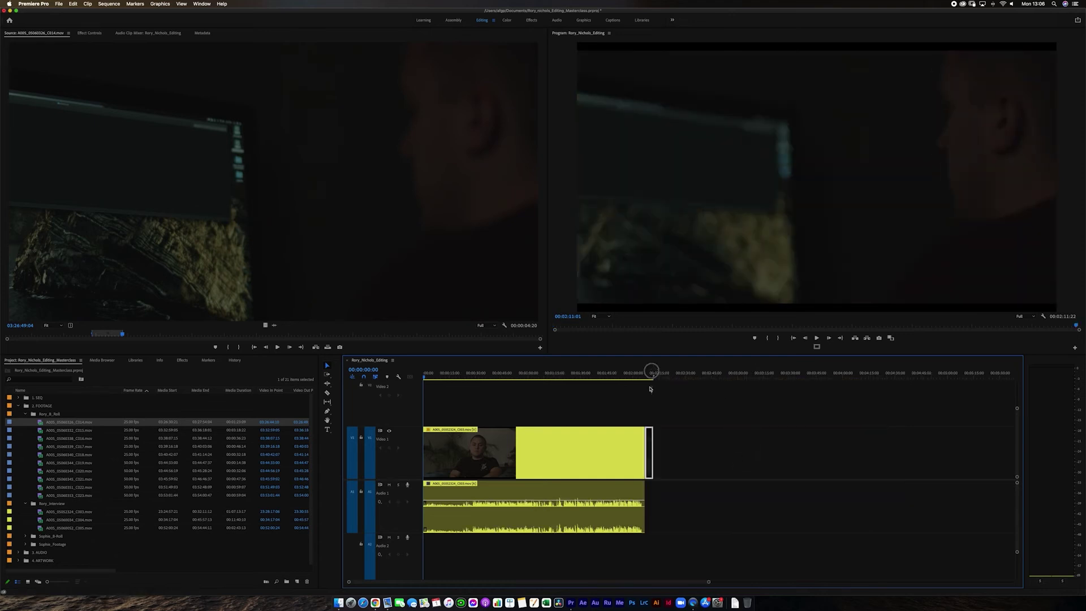
key("equal")
key("equal")
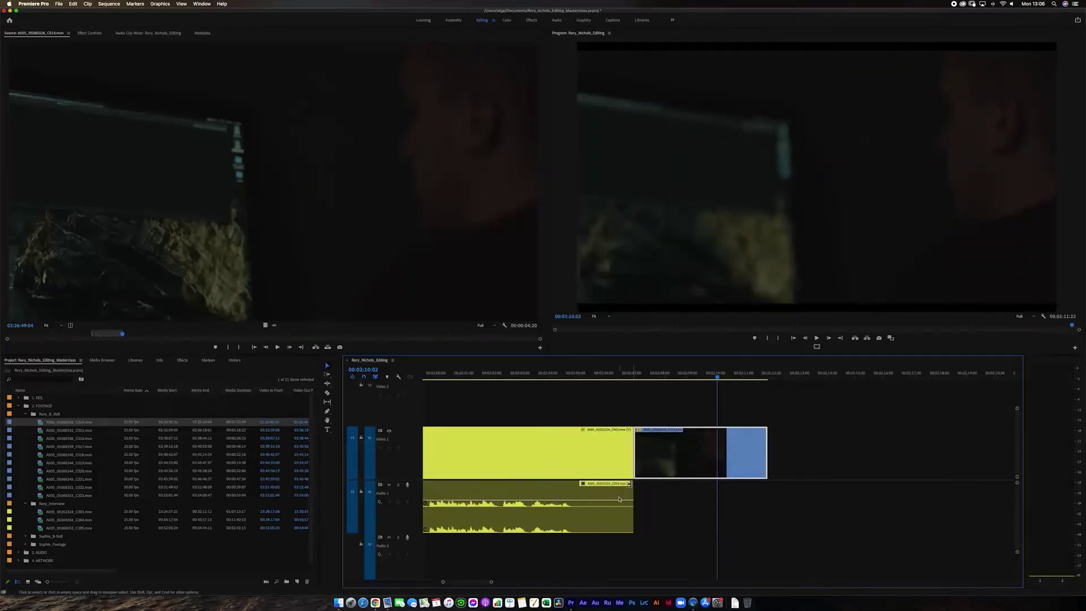
key("minus")
key("minus")
key("minus")
key("minus")
key("minus")
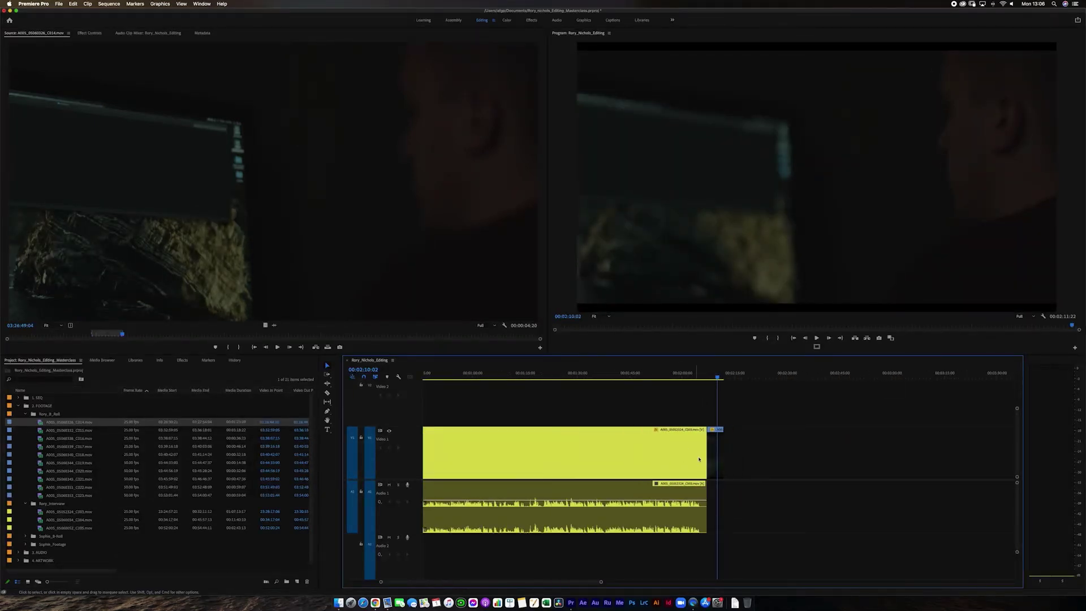
Examine the cut between the interview clip and the B-roll clip at close and wide timeline zoom, centred on the playhead.
left_click(643, 376)
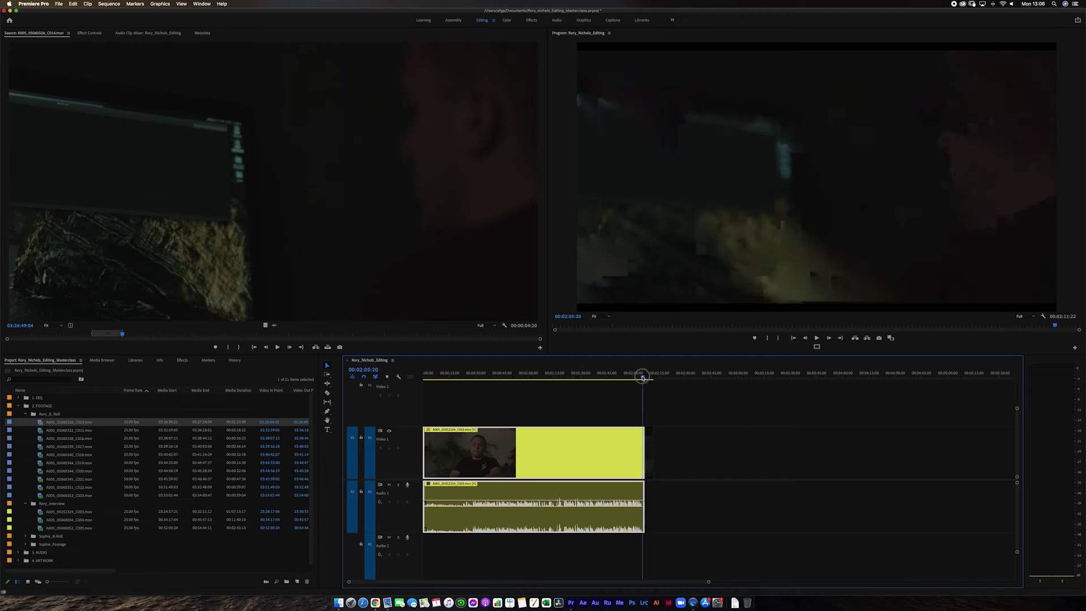
left_click_drag(645, 379, 644, 413)
key("equal")
key("equal")
key("equal")
key("period")
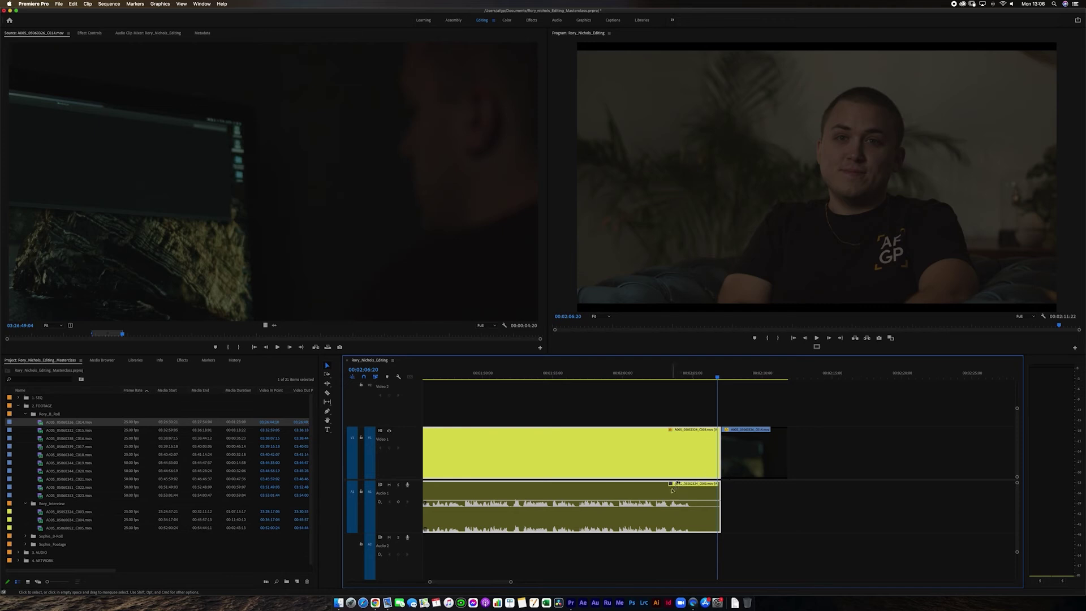
key("minus")
key("minus")
key("minus")
key("minus")
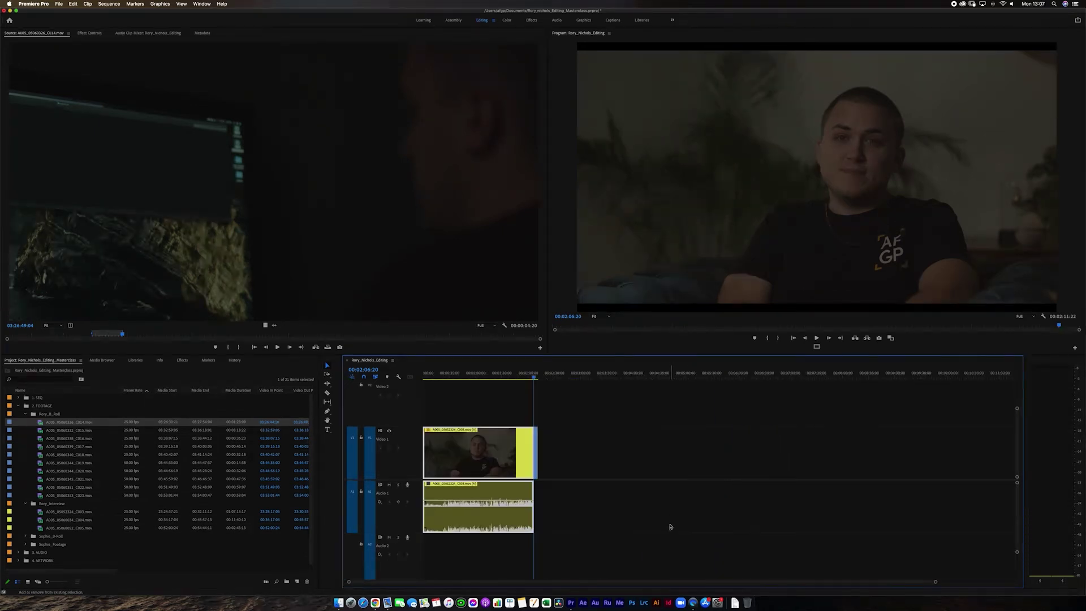
Return to the sequence start, deselect the interview clip, and inspect the B-roll from 00:02:09:17 at different timeline zoom levels.
key("Home")
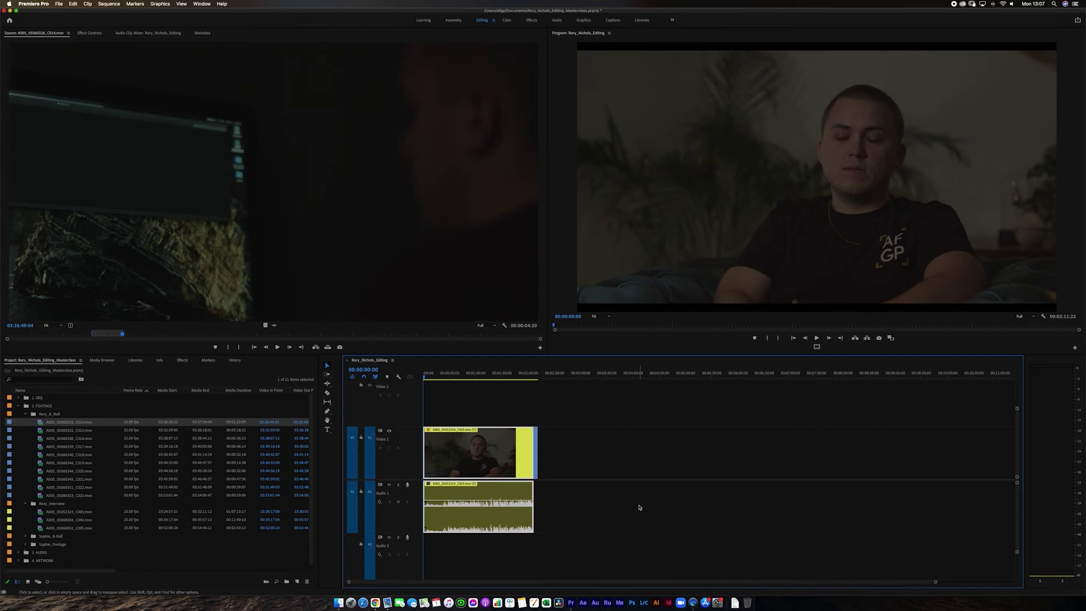
left_click(525, 532)
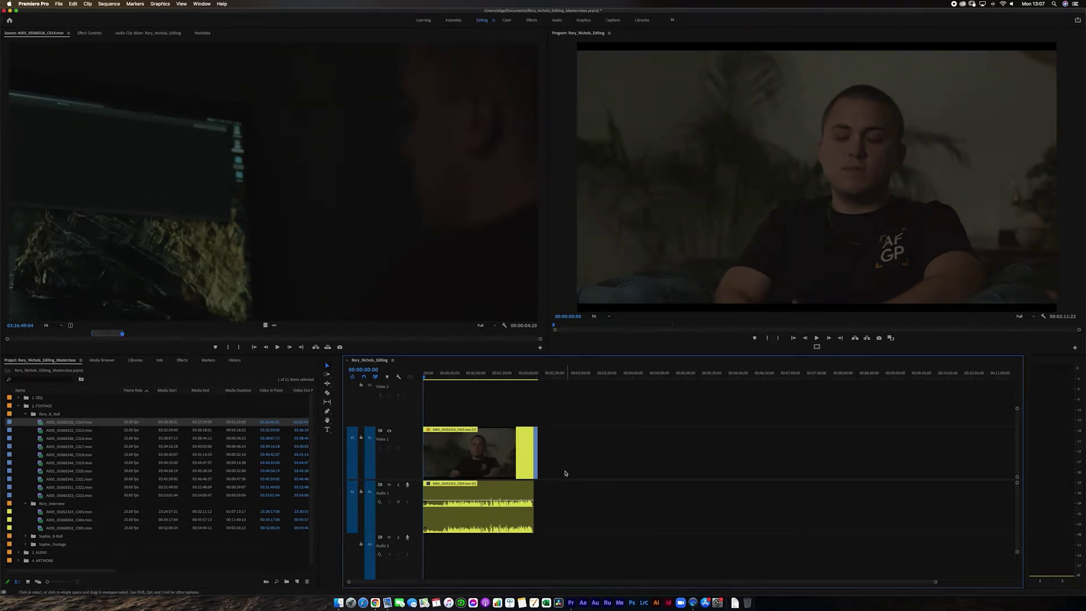
left_click(535, 375)
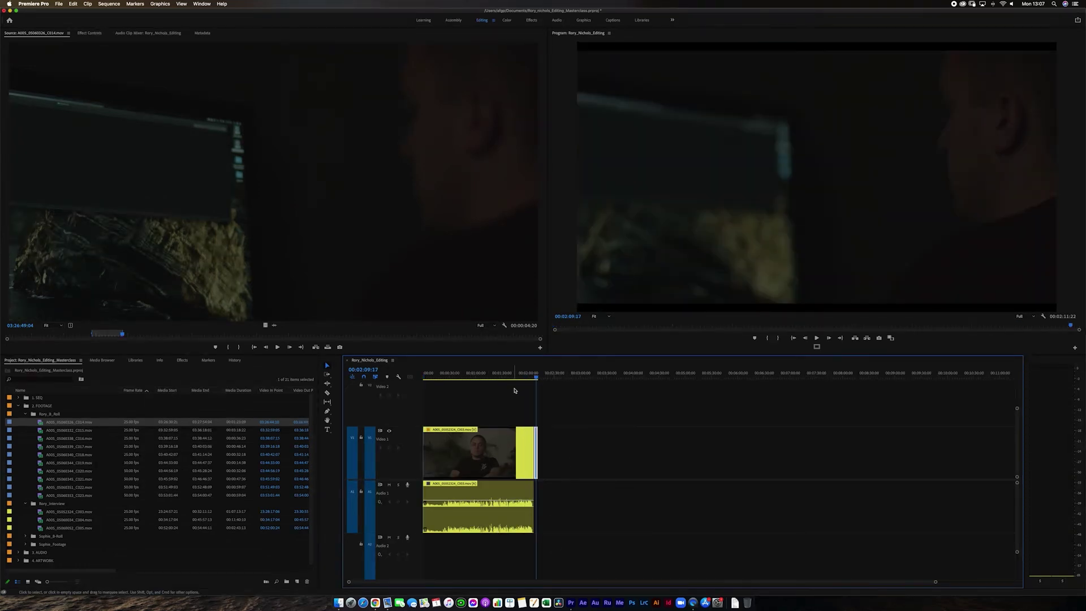
key("=")
mouse_move(539, 381)
left_mouse_down()
mouse_move(615, 513)
mouse_move(646, 516)
left_mouse_up()
key("minus")
key("minus")
key("minus")
key("equal")
key("equal")
key("equal")
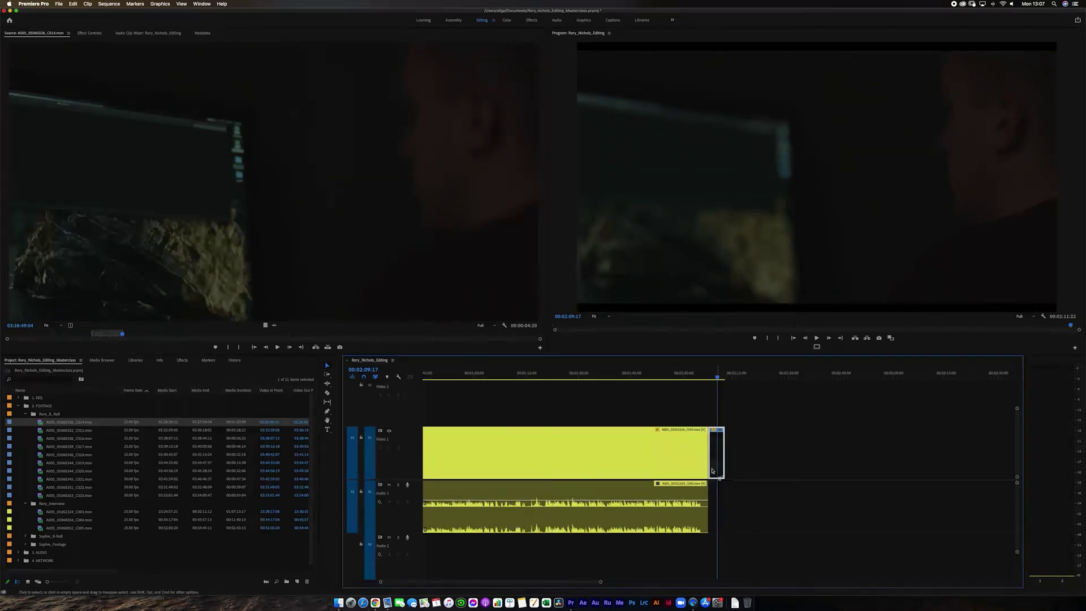
key("minus")
key("minus")
key("minus")
left_click_drag(535, 470, 641, 472)
Play the interview from about 00:00:20, split the clip at 00:00:22:18 and delete the piece before the cut.
left_click(462, 376)
key("space")
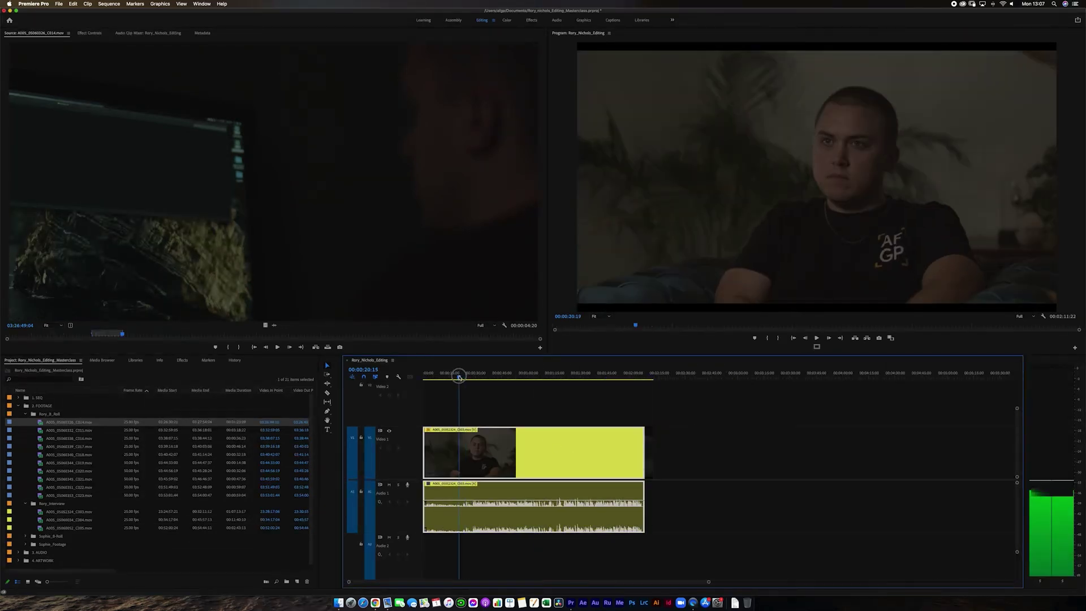
key("space")
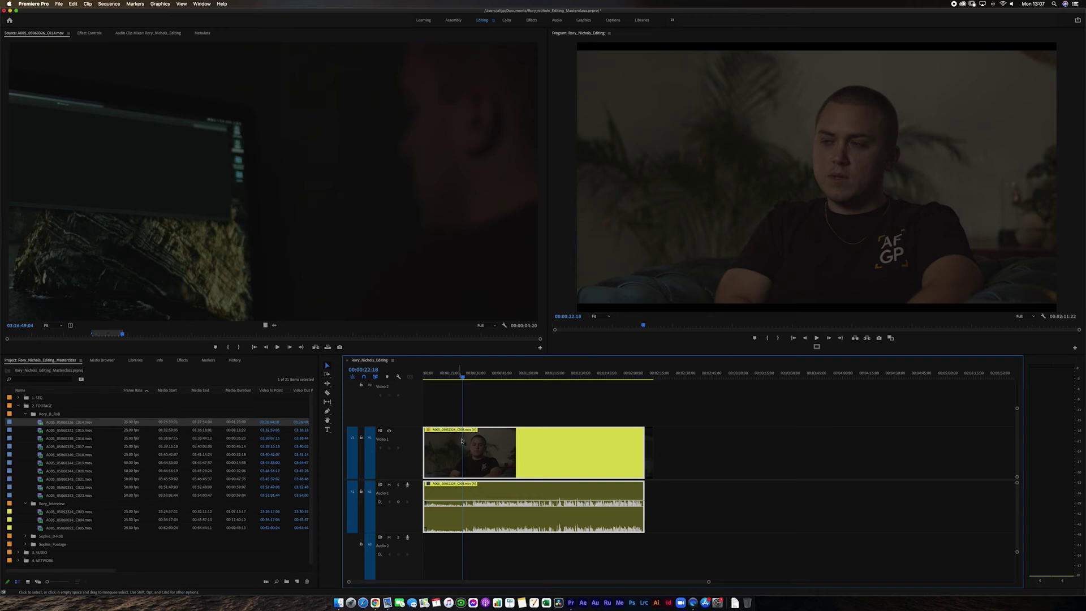
key("super+k")
left_click(444, 433)
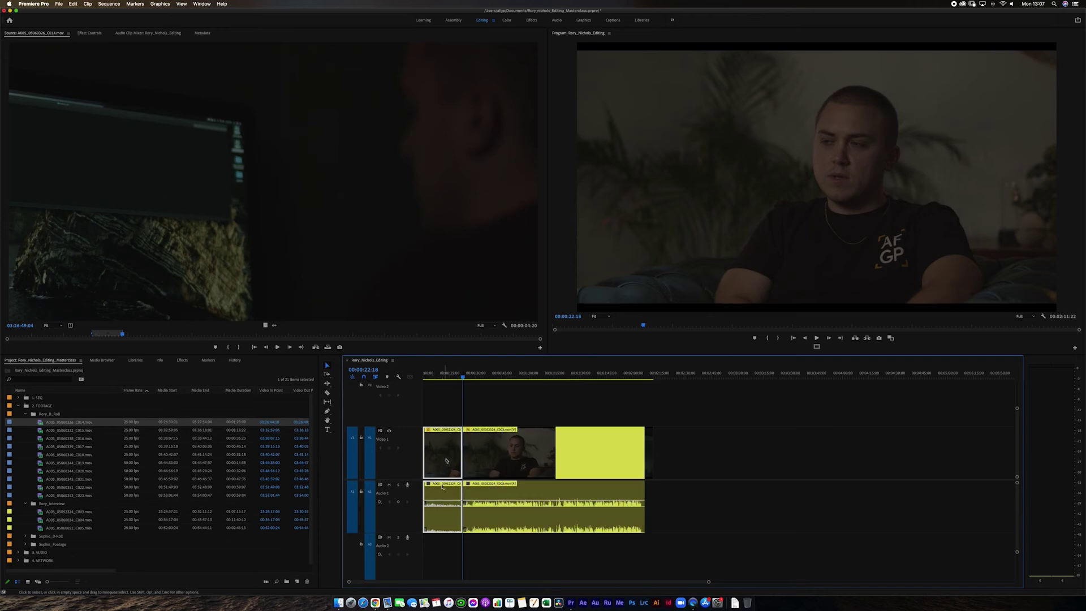
key("Delete")
Play the remaining interview clip, split it at 00:00:28:04 and play back part of the first piece.
left_click(465, 378)
key("space")
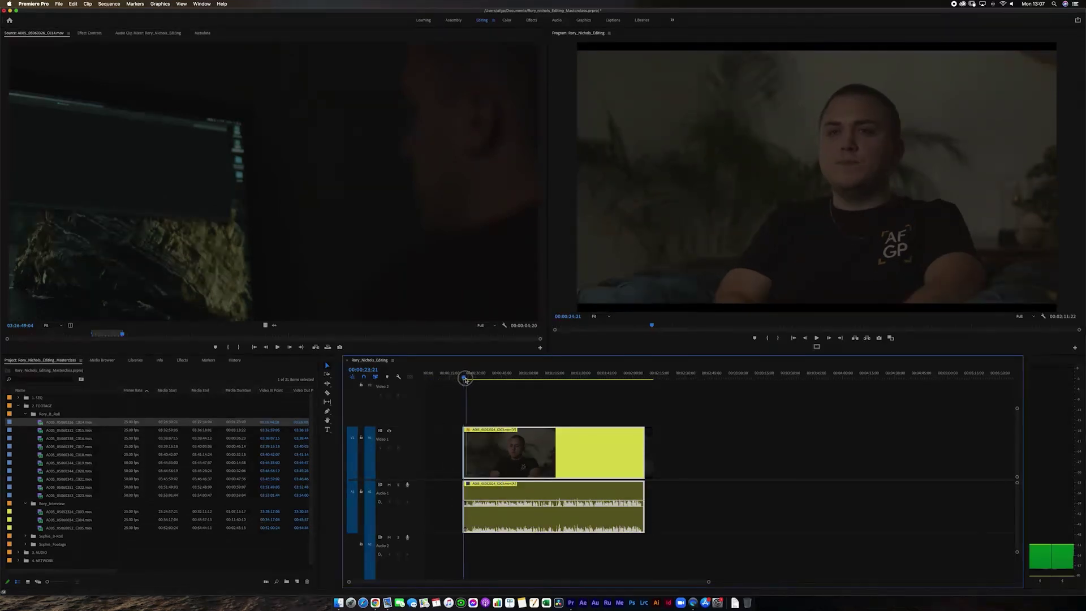
key("space")
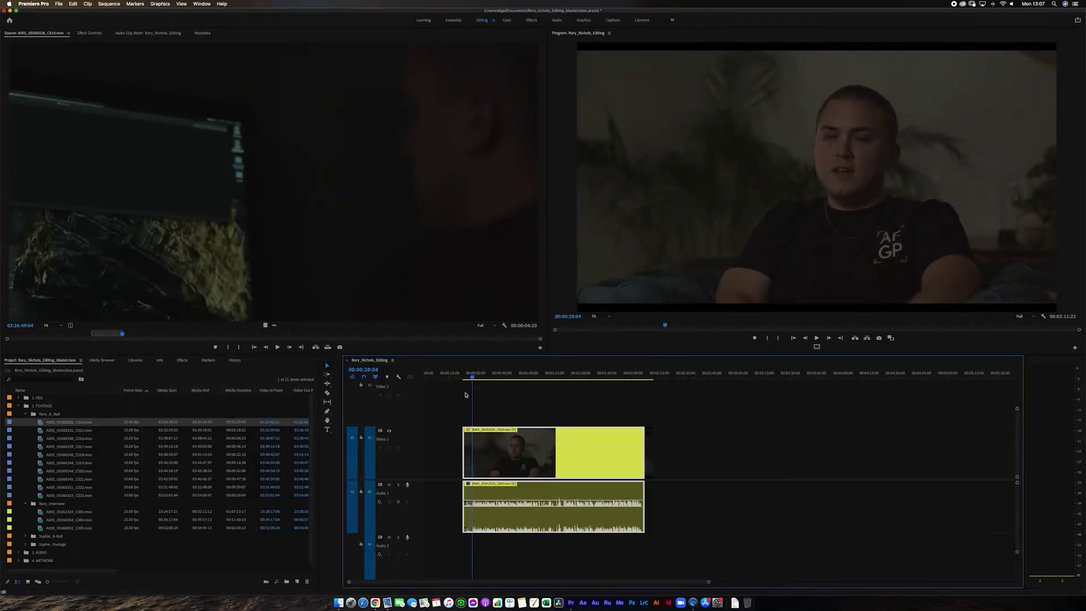
left_click(469, 434)
key("=")
key("=")
left_click(679, 374)
key("space")
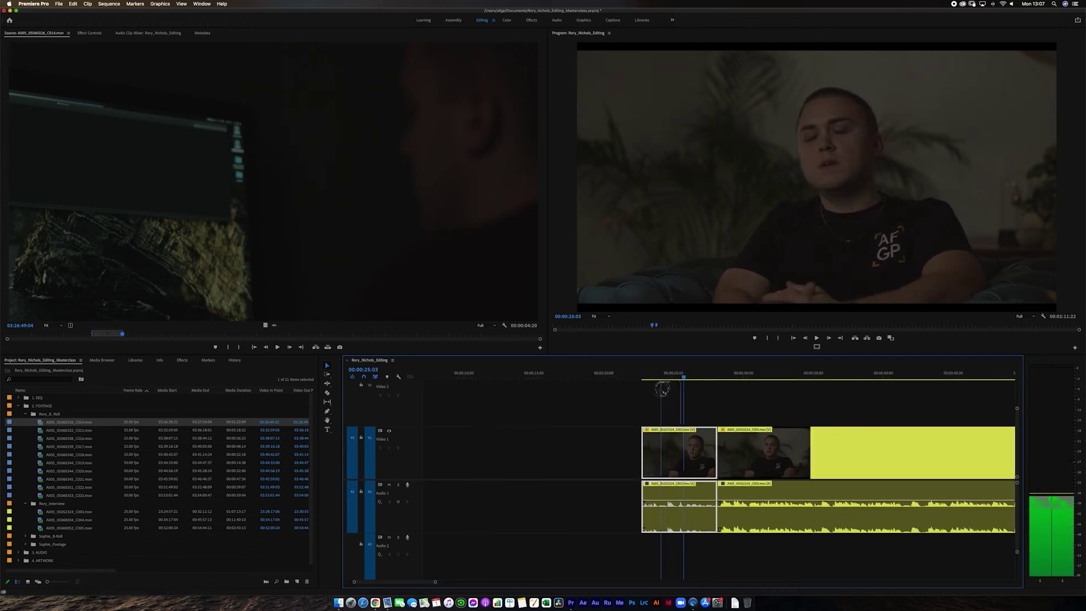
key("space")
Move the B-roll clip onto Video 2 above the first interview piece and extend its end to the interview cut.
key("-")
key("-")
key("-")
left_click_drag(649, 464, 468, 414)
key("=")
key("=")
key("=")
key("=")
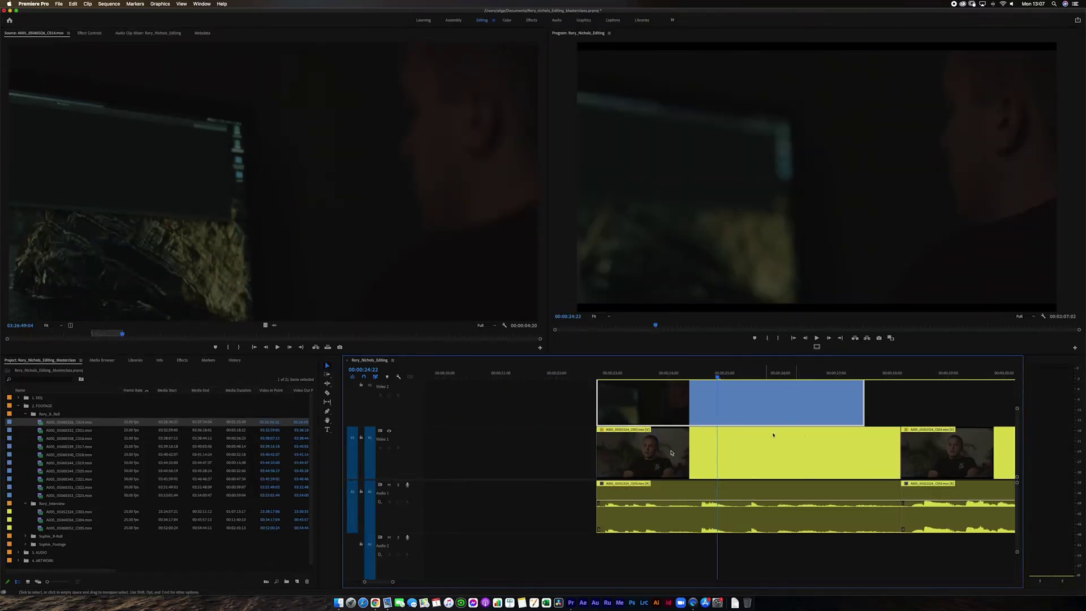
left_click_drag(867, 413, 900, 413)
key("space")
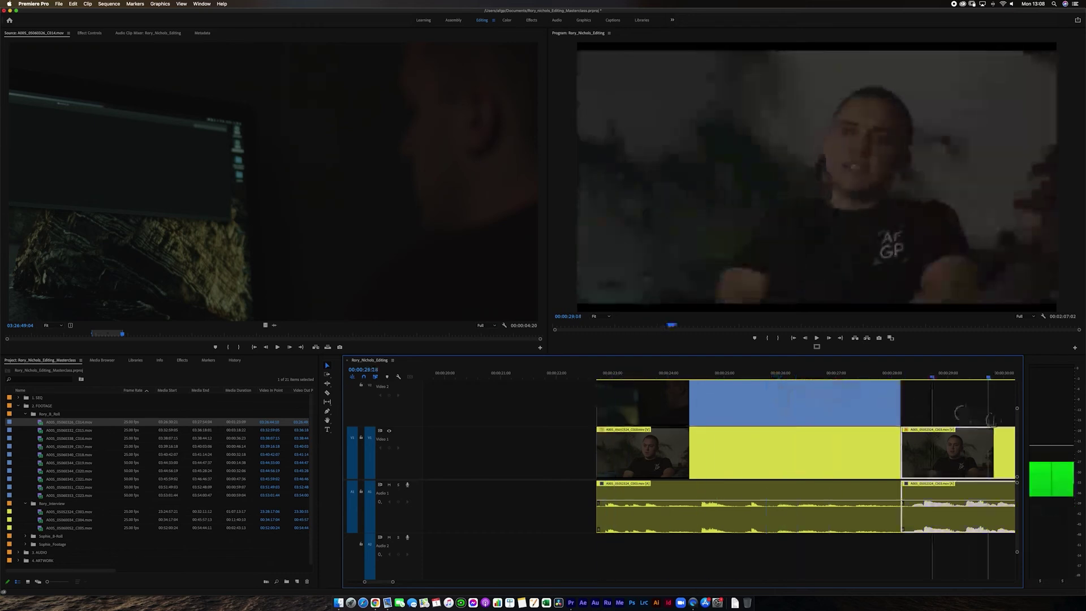
Move the second interview piece about 2 seconds later and select the gap left between the two pieces.
key("backslash")
key("super+minus")
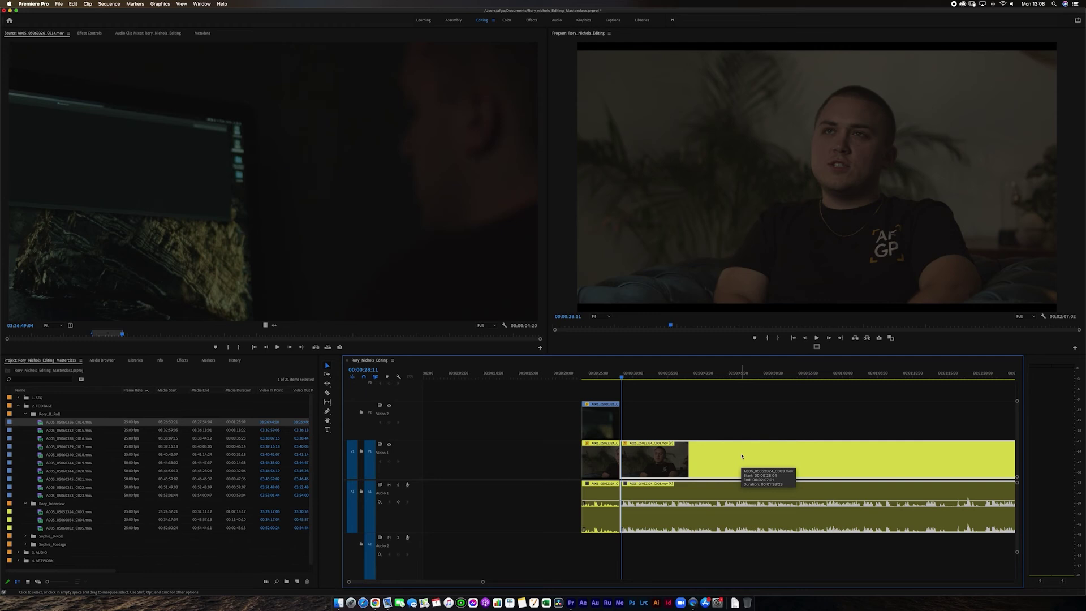
key("equal")
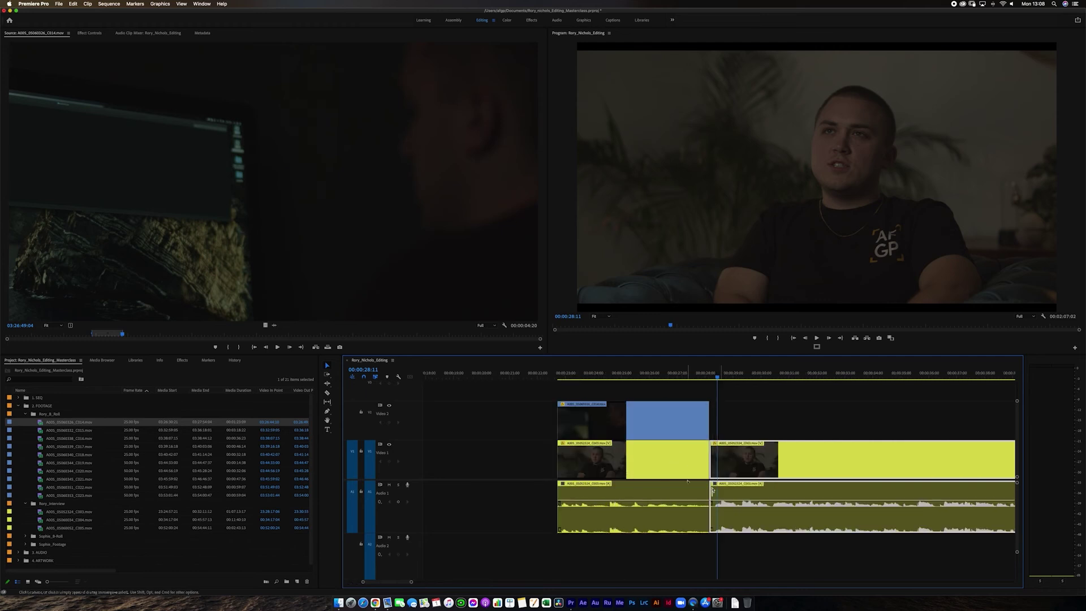
left_click_drag(706, 457, 775, 459)
left_click(736, 464)
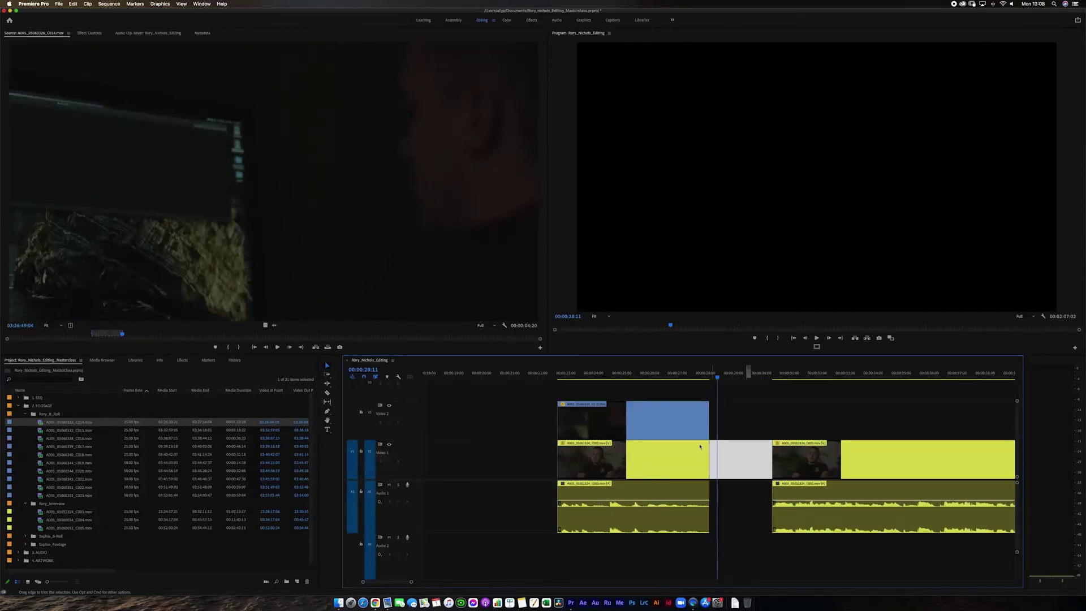
Disable the B-roll clip on Video 2 and preview the interview footage beneath it.
left_click(659, 421)
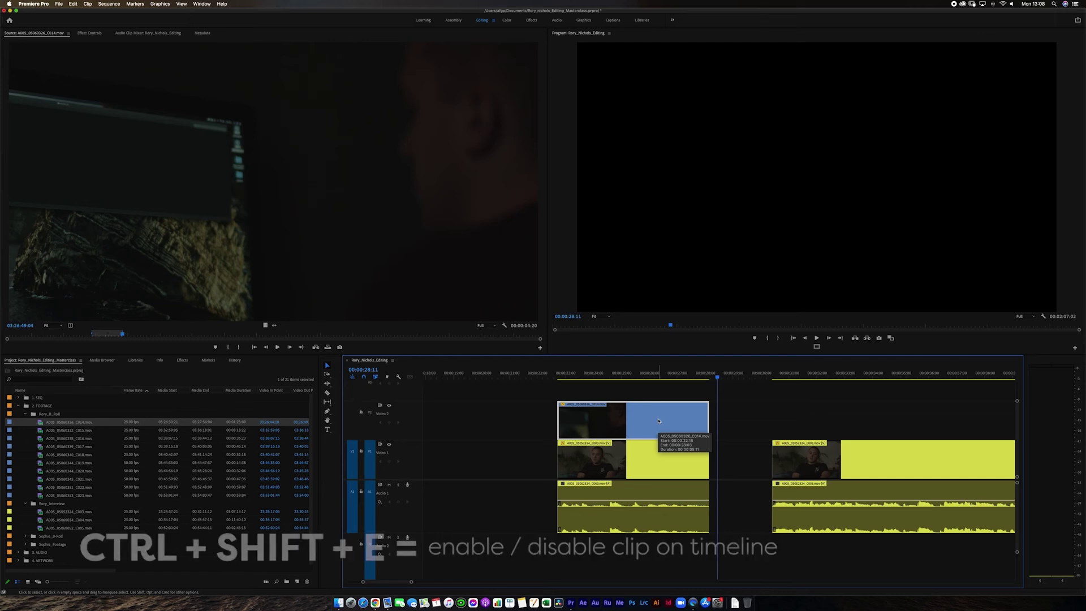
key("ctrl+shift+e")
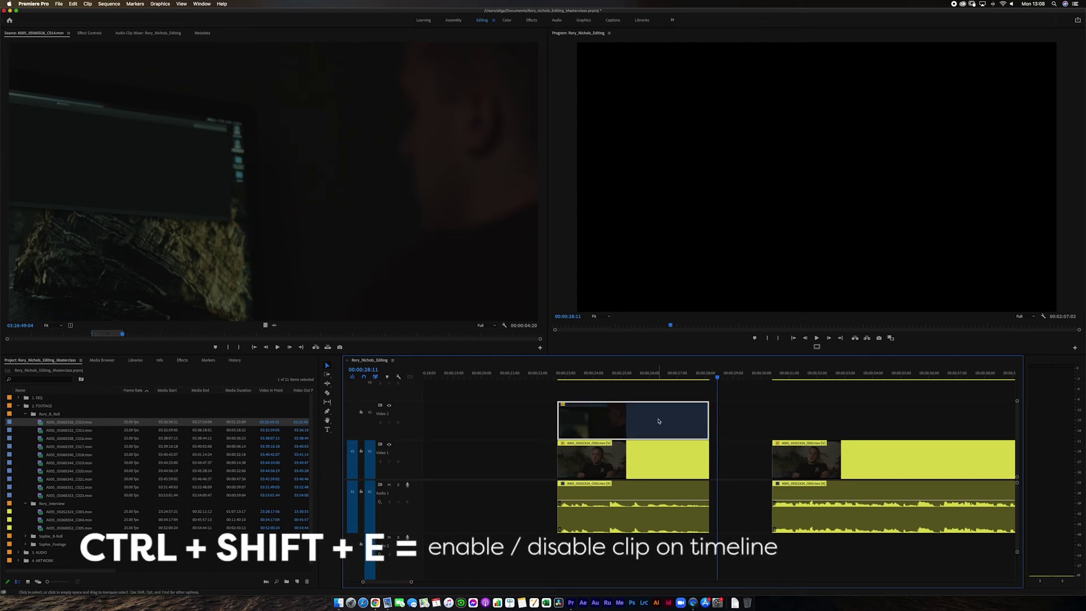
left_click(660, 376)
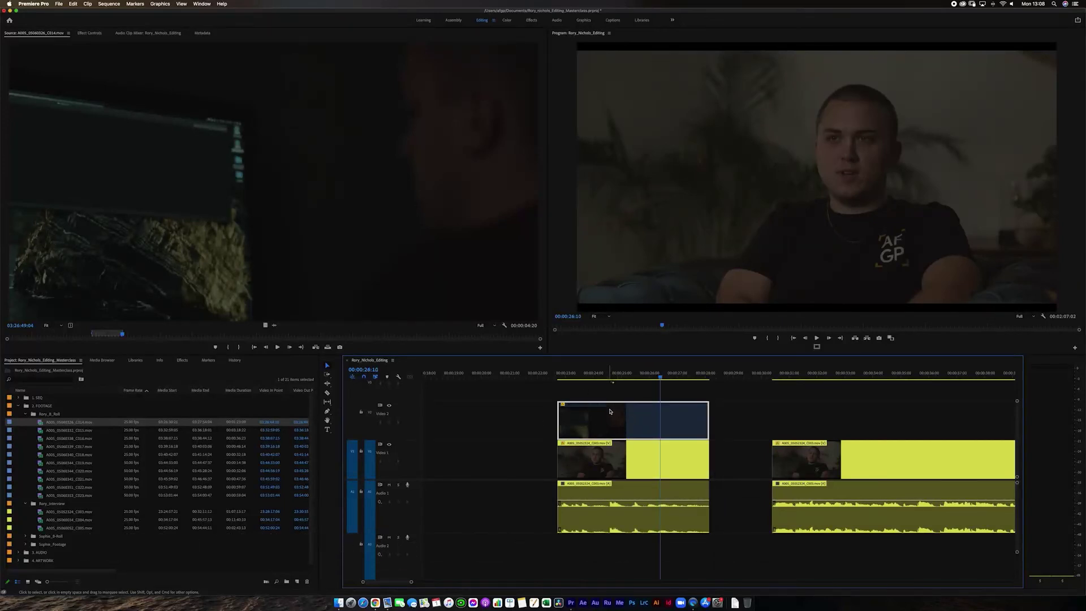
left_click_drag(660, 382, 579, 399)
key("space")
Ripple-delete the gap between the two interview pieces and play through the joined cut.
left_click(744, 466)
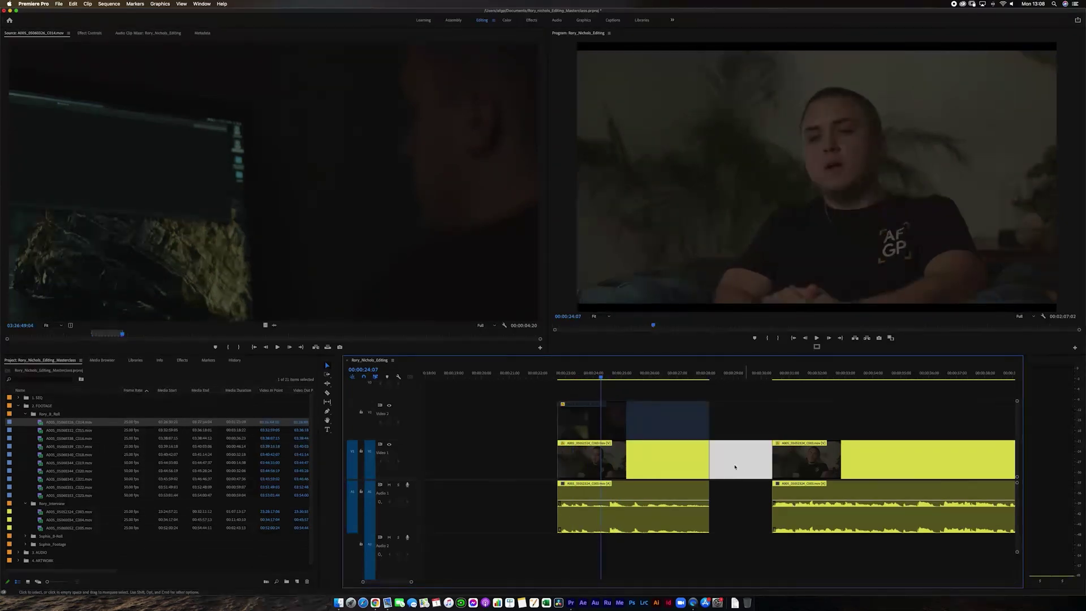
key("Delete")
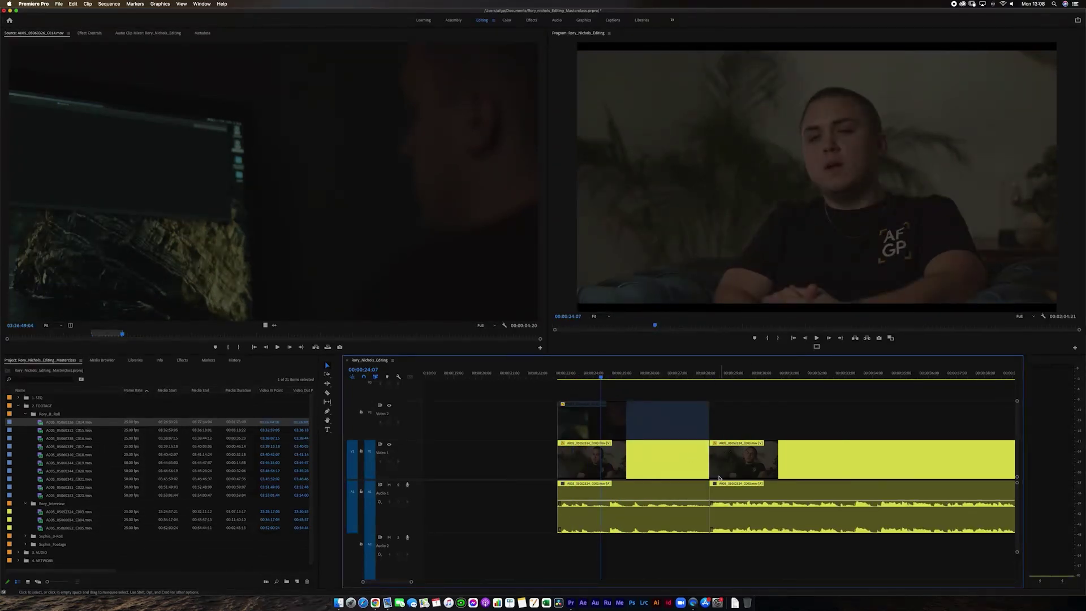
key("space")
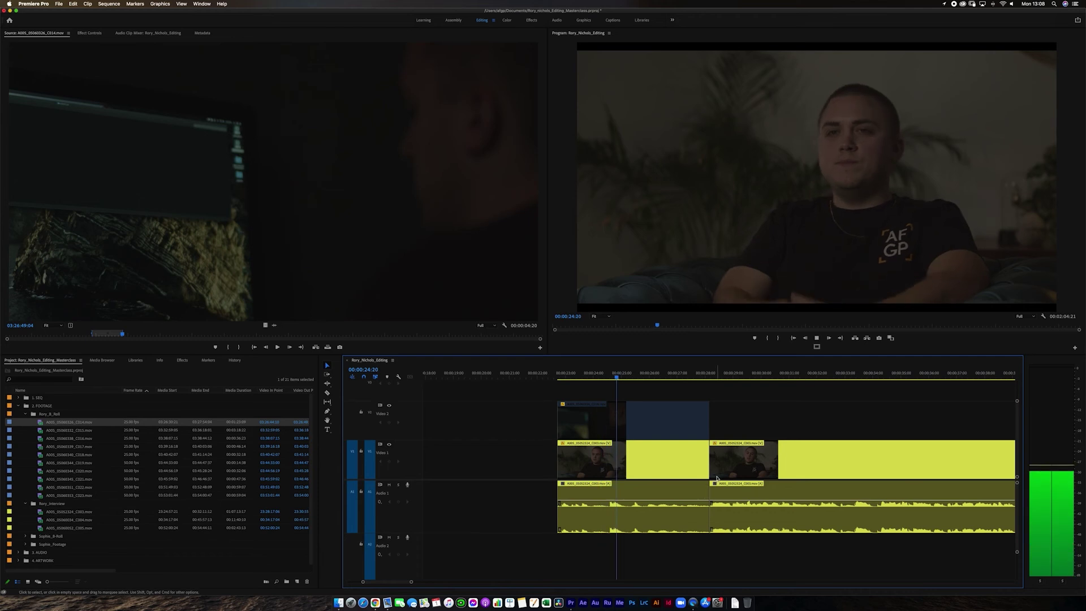
key("space")
Scrub around the cut between the two interview pieces, select the second piece and view the whole sequence.
left_click(713, 525)
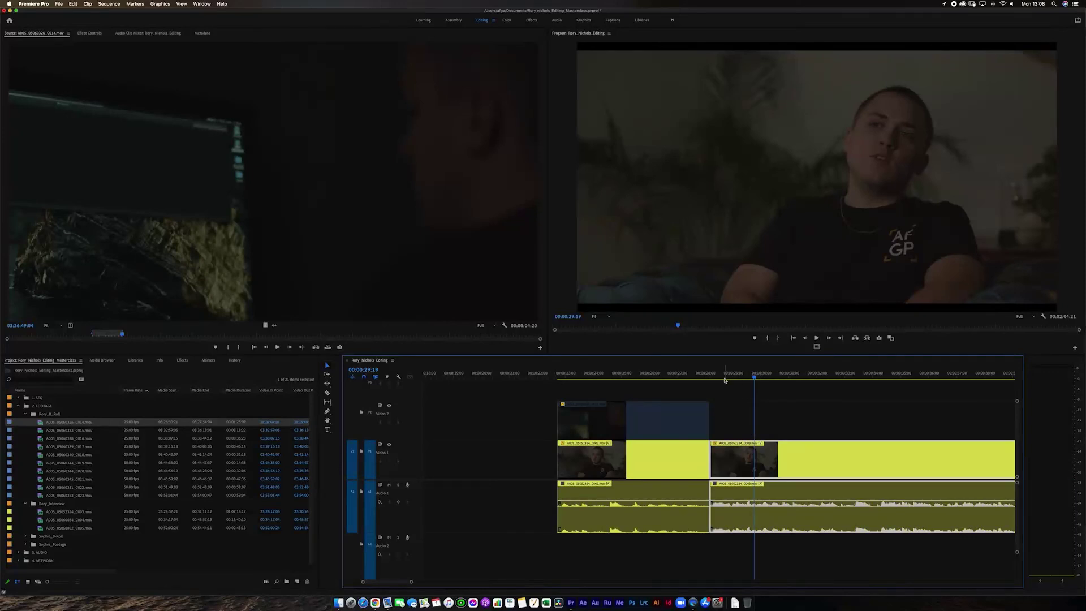
left_click(717, 375)
left_click_drag(718, 375, 679, 387)
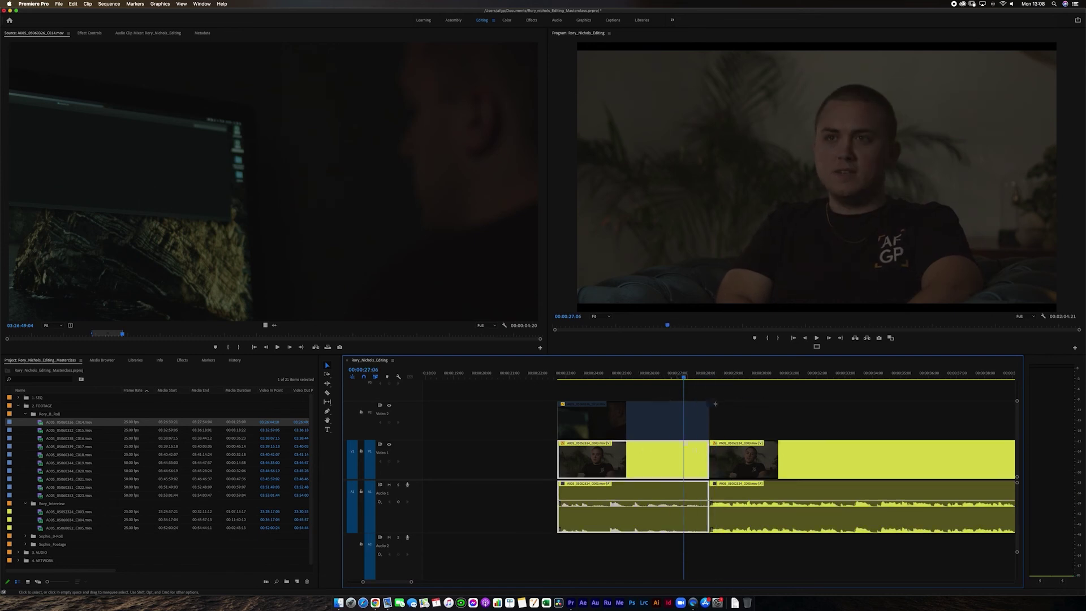
left_click_drag(716, 419, 668, 427)
left_click(730, 425)
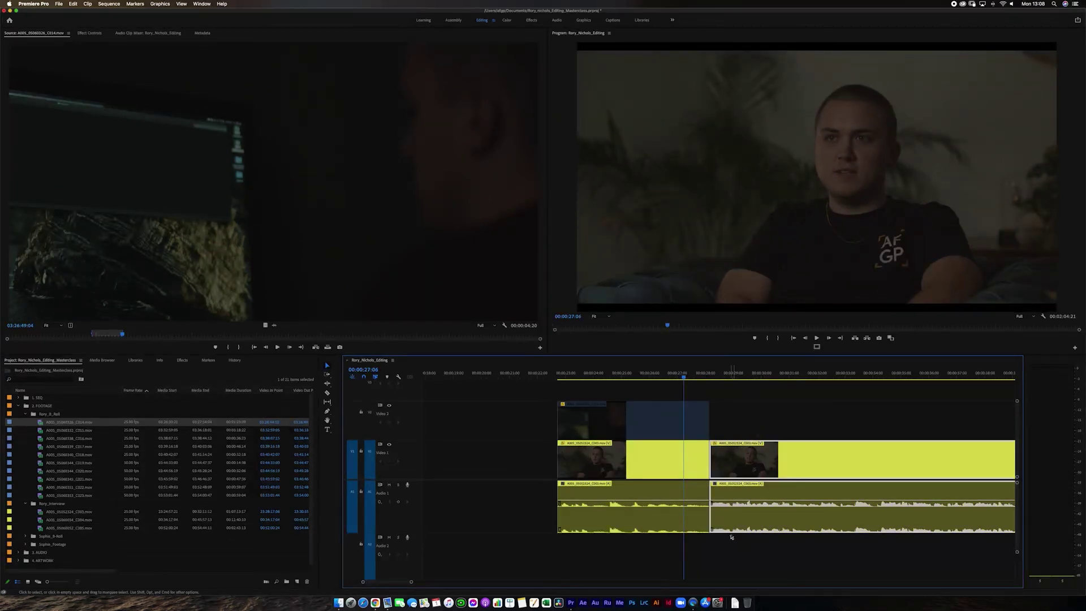
key("minus")
key("minus")
key("minus")
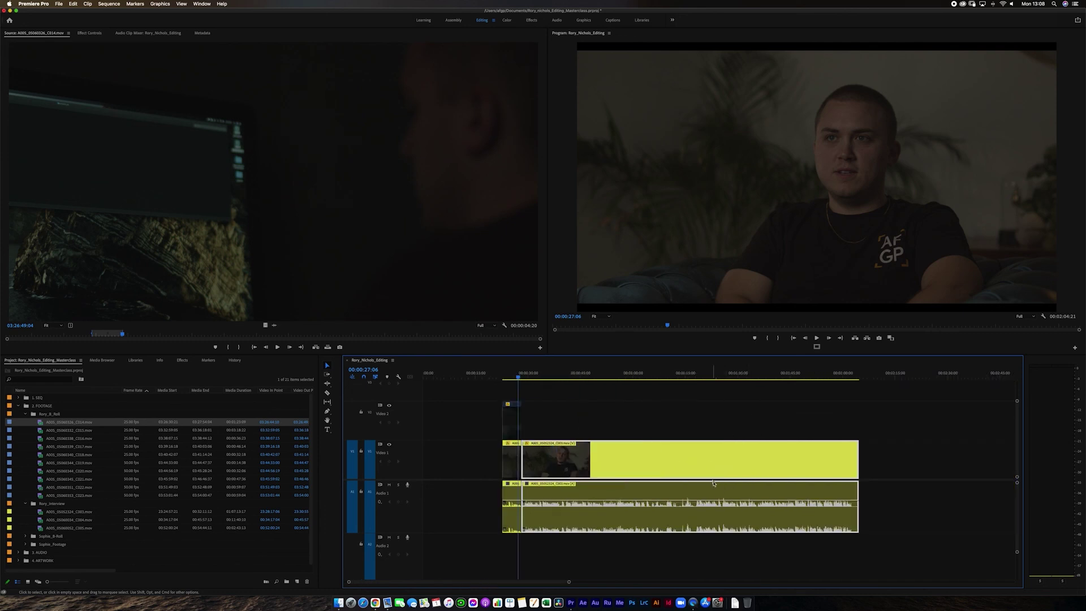
Select the disabled B-roll clip on Video 2 and enable it again.
left_click_drag(669, 413, 621, 482)
key("equal")
key("equal")
key("equal")
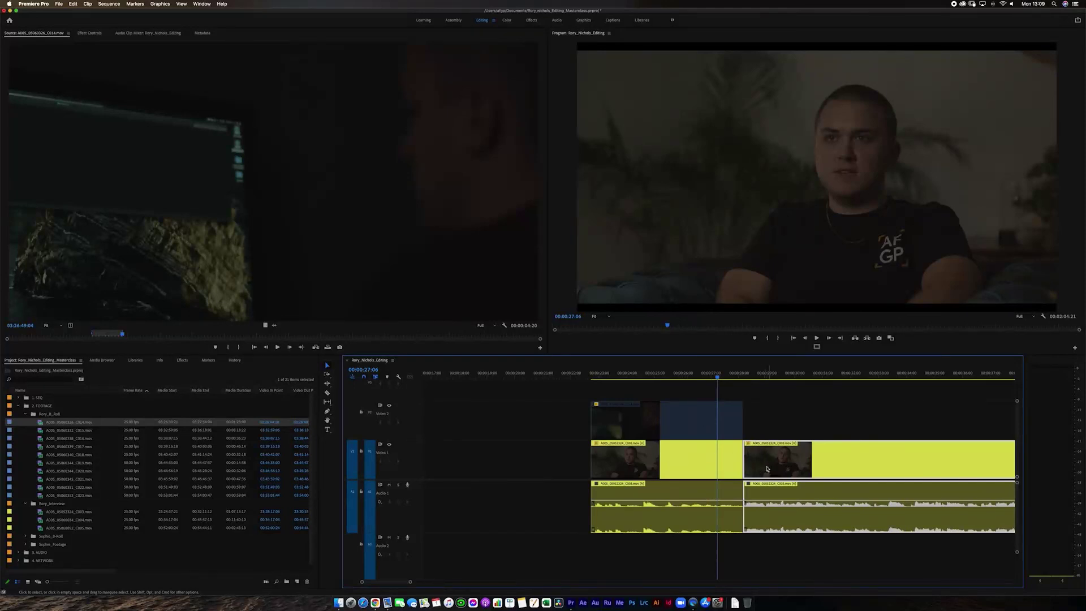
left_click(687, 425)
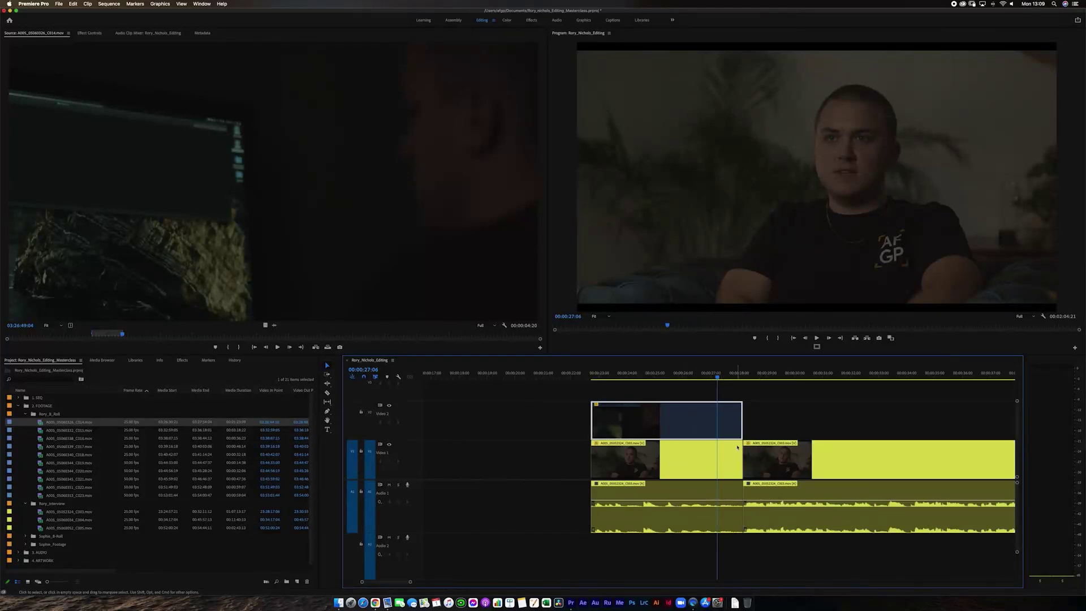
key("shift+e")
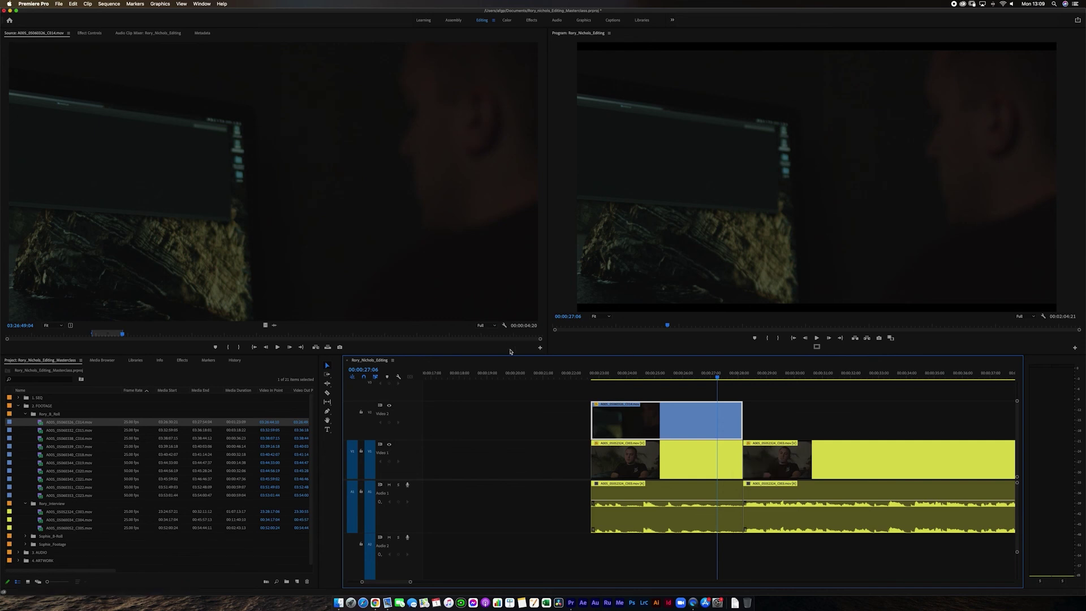
Extend the first interview piece's start about 3 seconds earlier to 00:00:19:09 and play from there through the B-roll.
left_click(591, 374)
key("space")
key("space")
left_click_drag(575, 452, 498, 455)
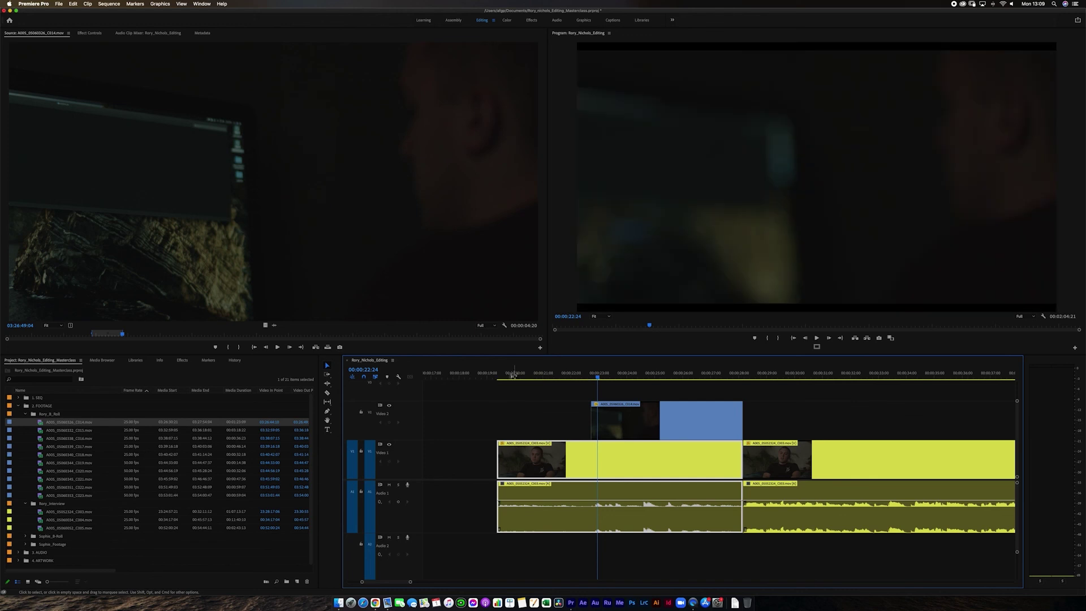
left_click(513, 375)
key("Up")
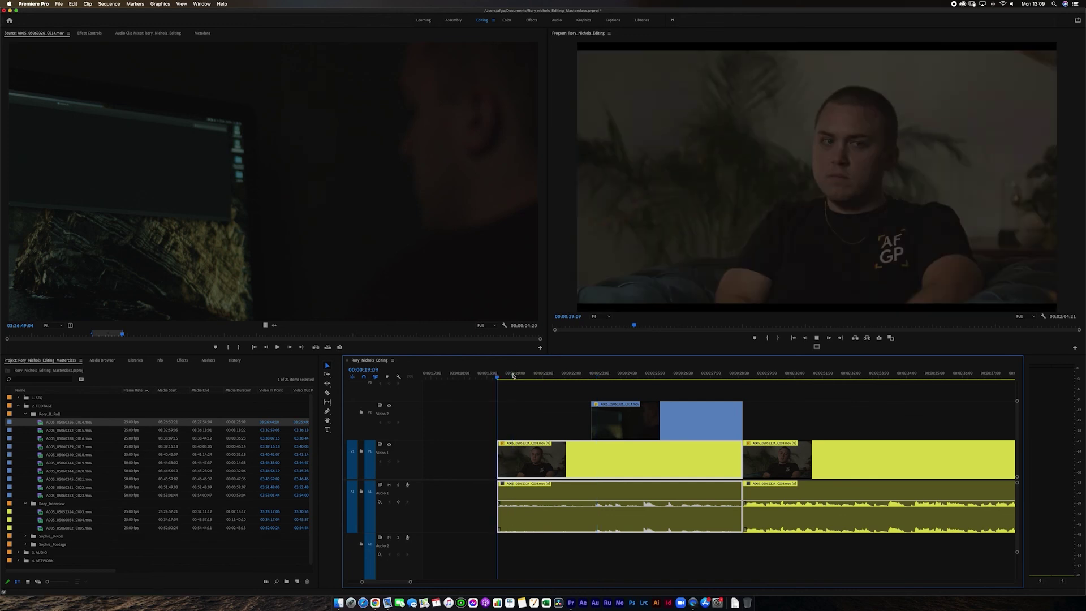
key("space")
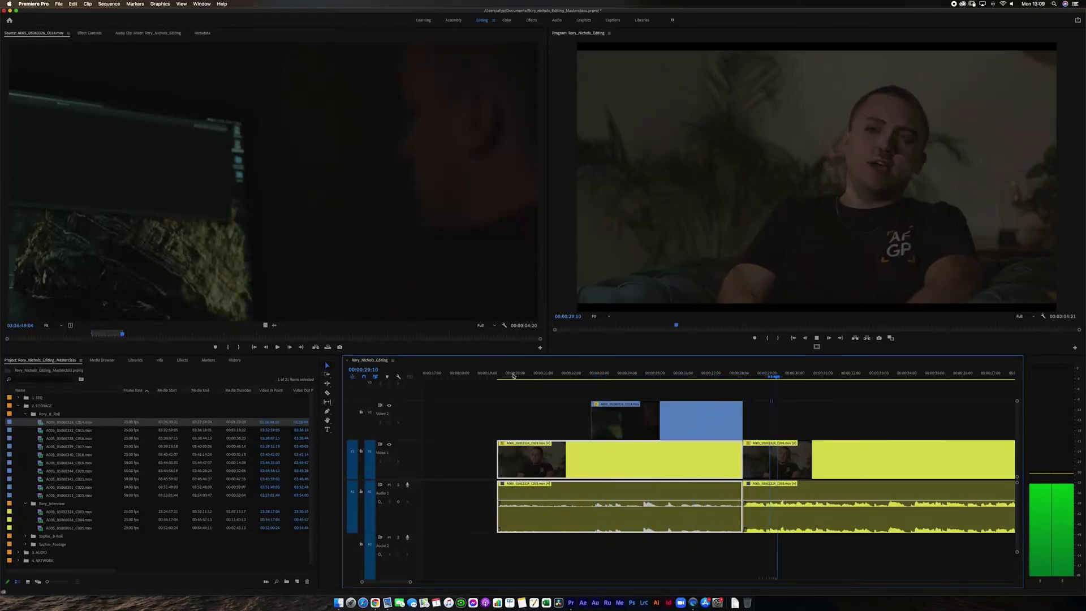
Move the second interview piece about 8 seconds later, opening a gap after the first piece.
left_click(755, 423)
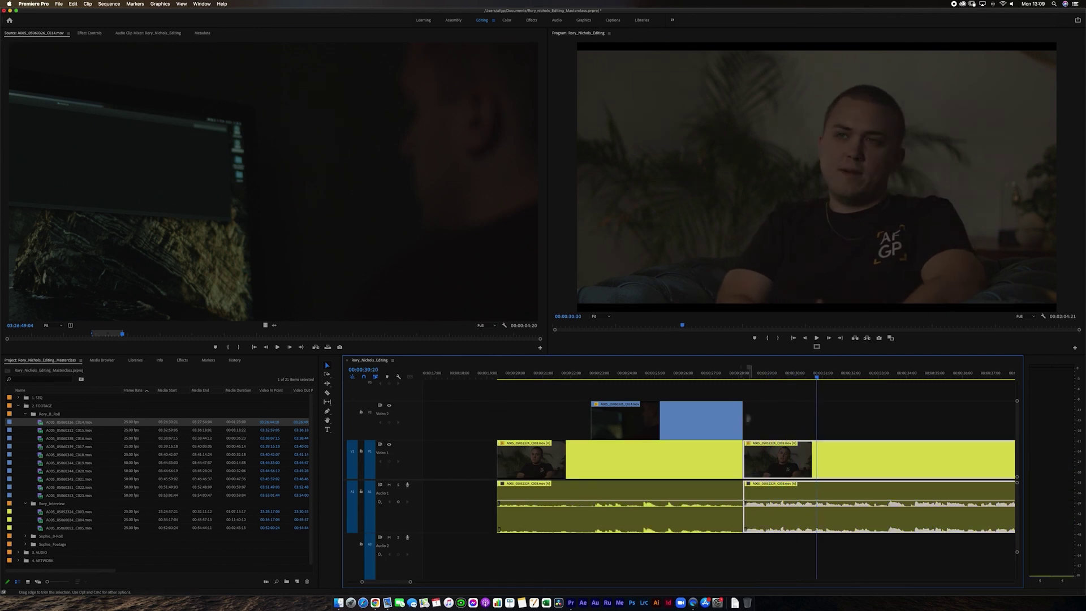
scroll(749, 418, "down", 5)
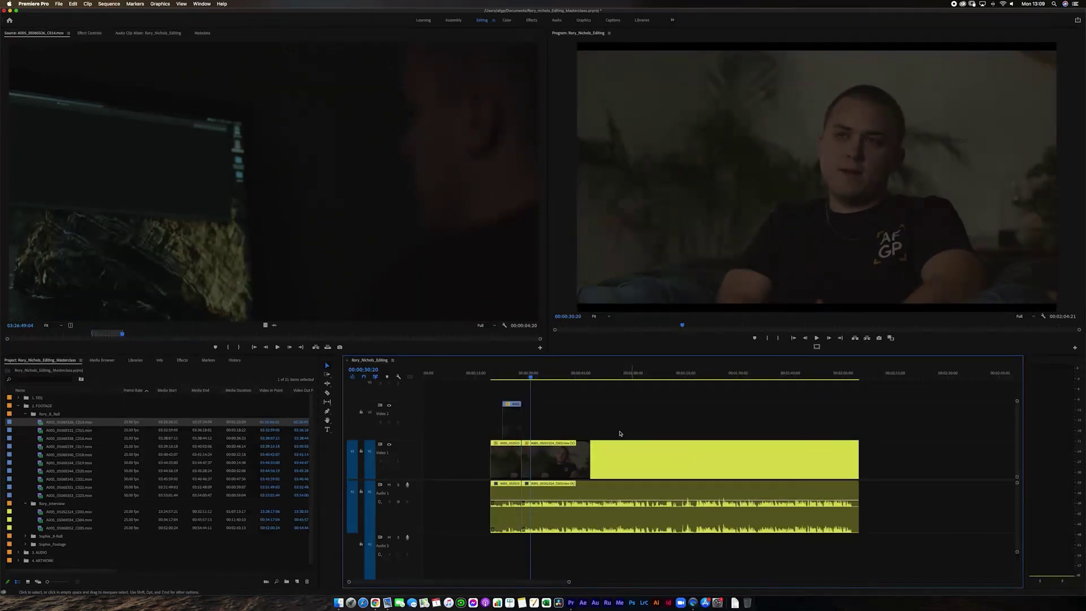
scroll(638, 423, "up", 5)
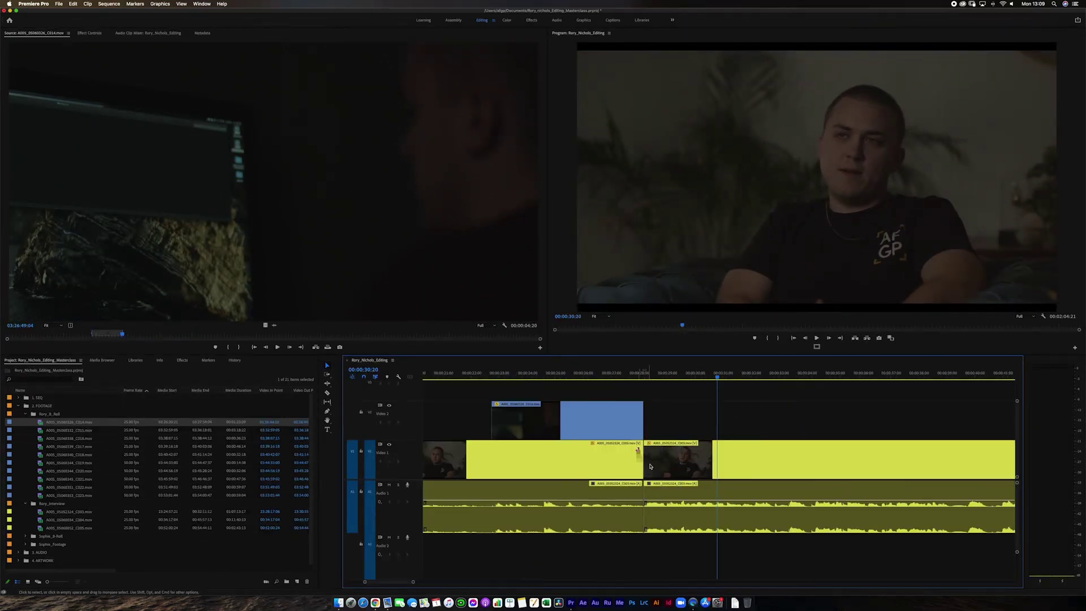
scroll(651, 467, "down", 2)
key("Delete")
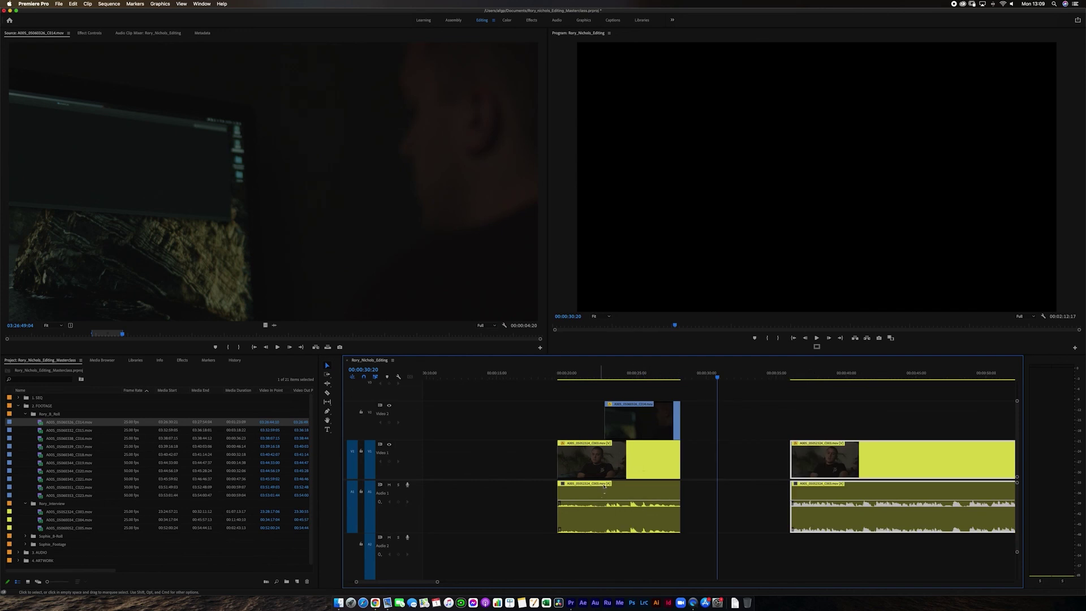
Play the first interview piece from its start and extend the B-roll clip's end about 5 seconds into the gap.
left_click(591, 375)
key("Up")
key("space")
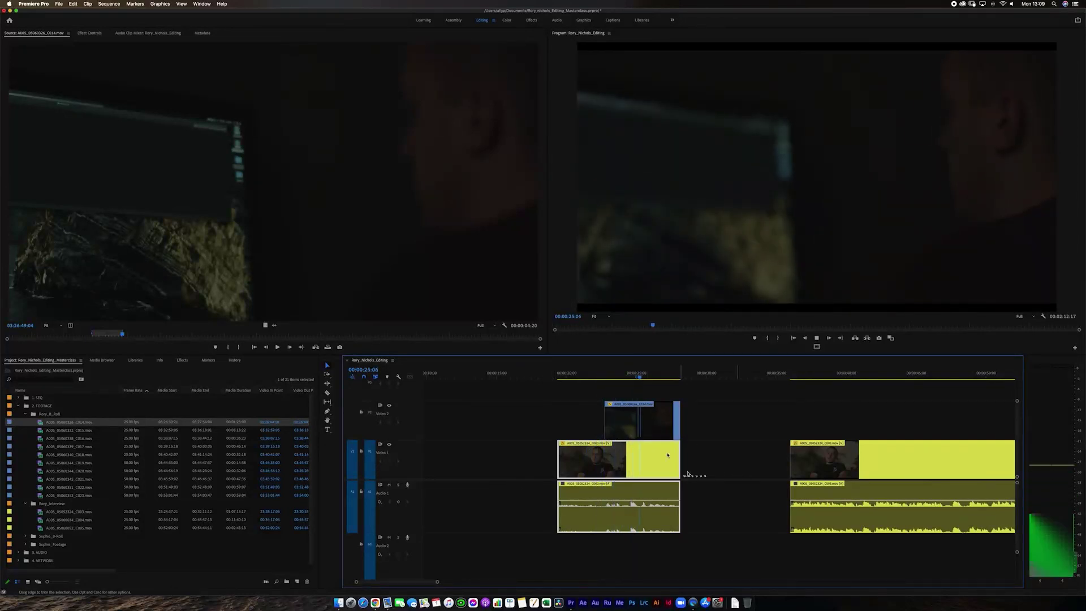
key("space")
left_click(702, 486)
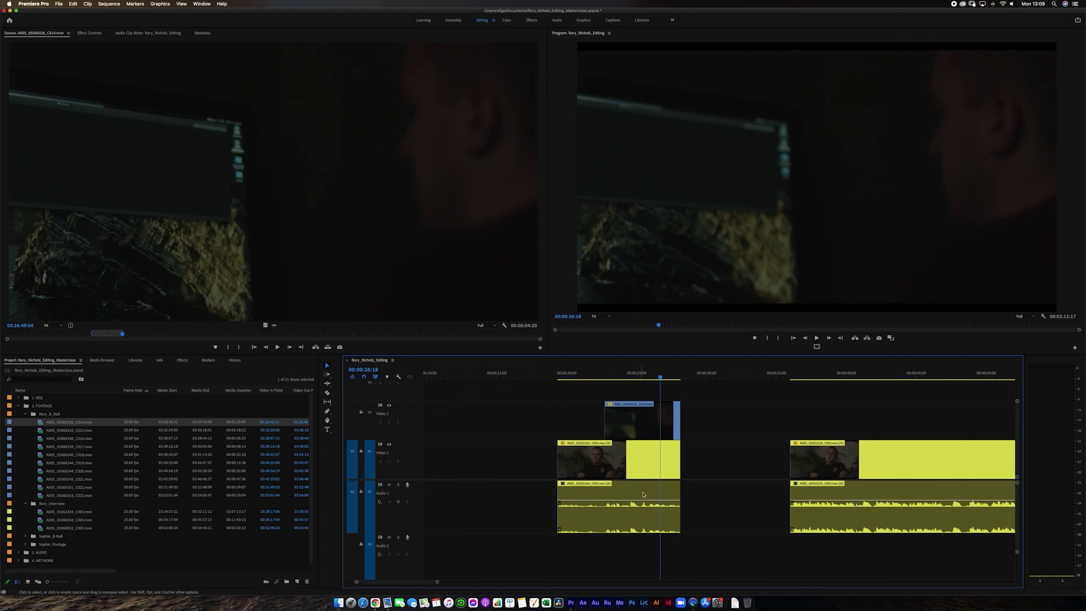
left_click_drag(677, 428, 753, 427)
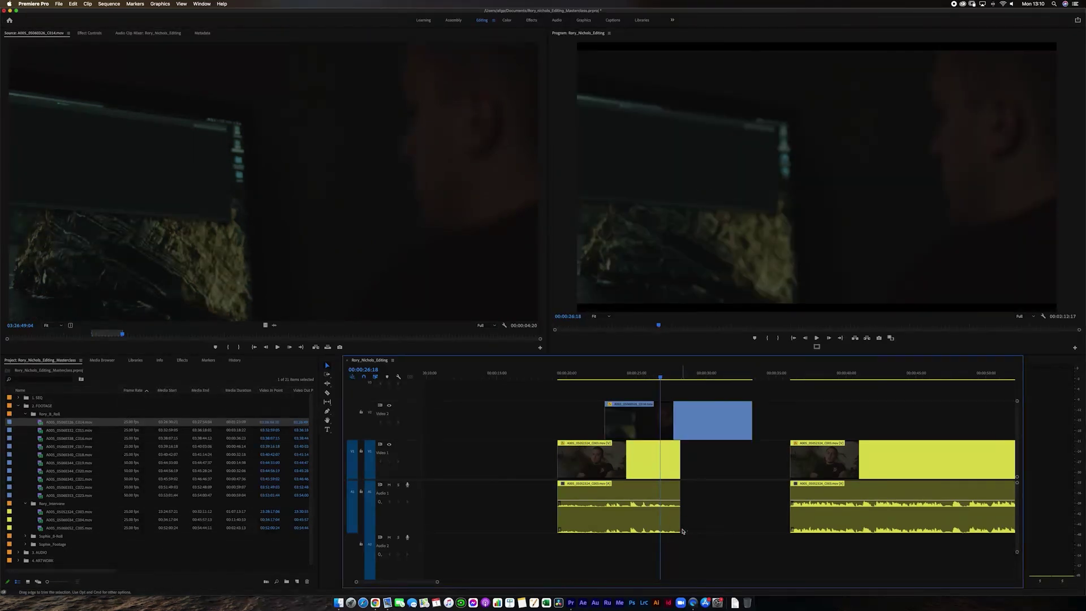
Unlink the video and audio of the first interview piece and select only its audio.
right_click(681, 531)
right_click(661, 524)
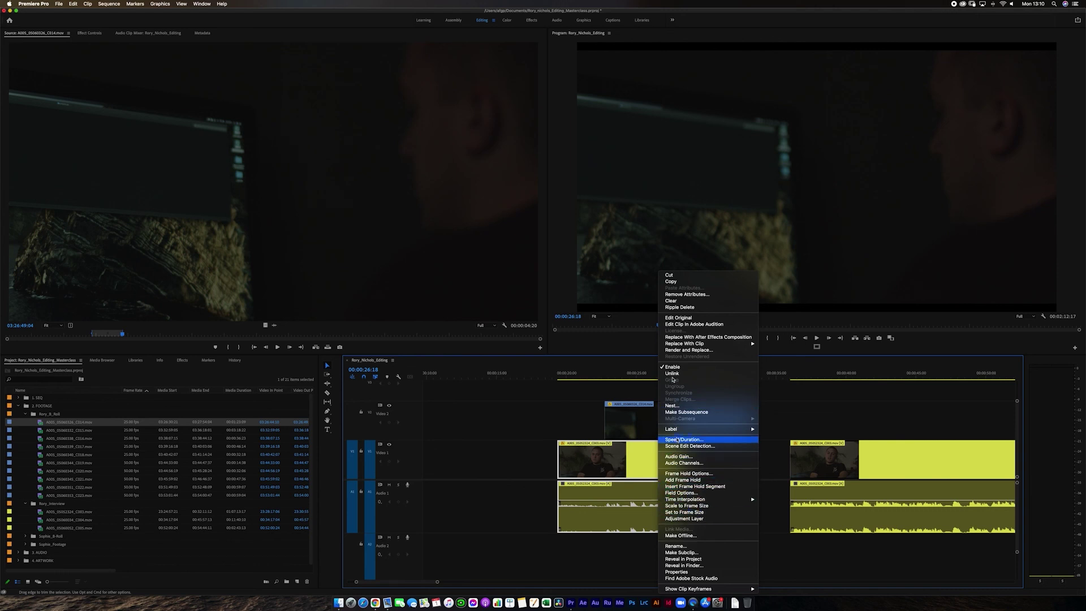
left_click(673, 374)
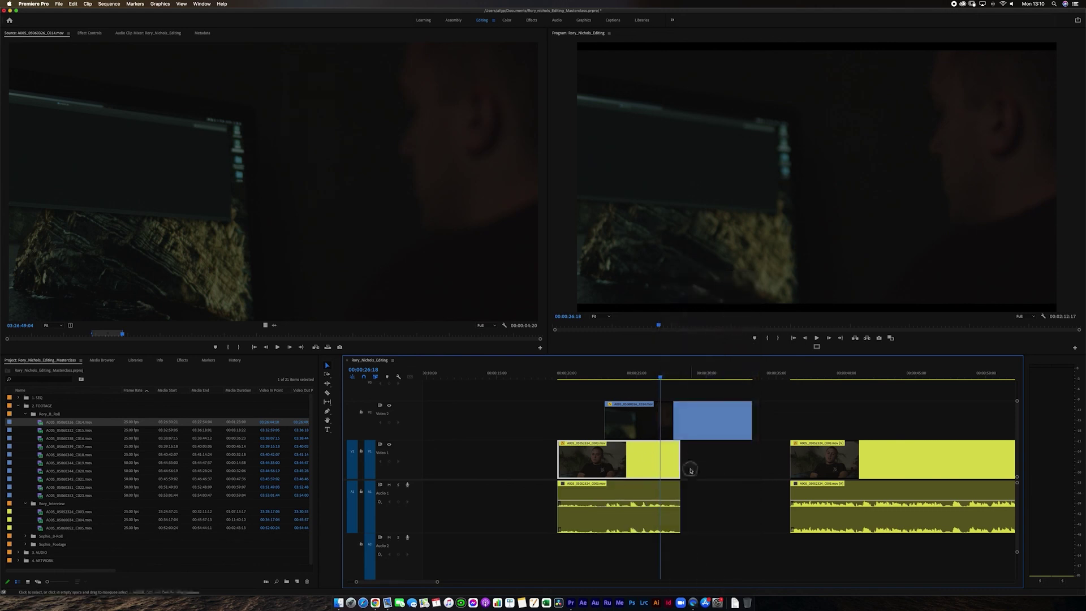
left_click(672, 512)
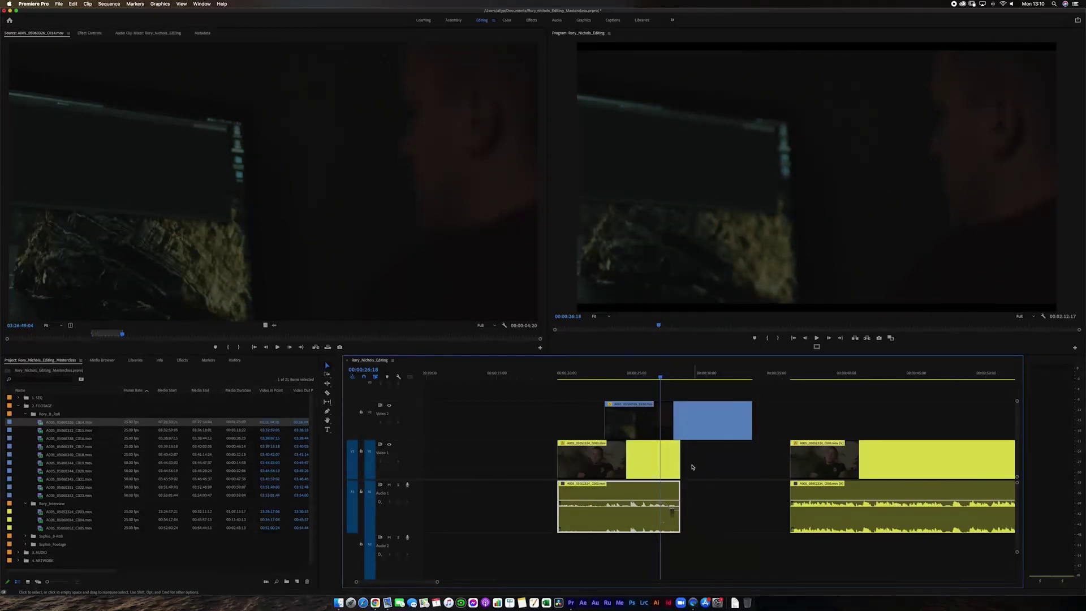
Try shortening only the video of the first interview piece by about 1 second at its end, and undo the trim.
left_click_drag(680, 459, 667, 460)
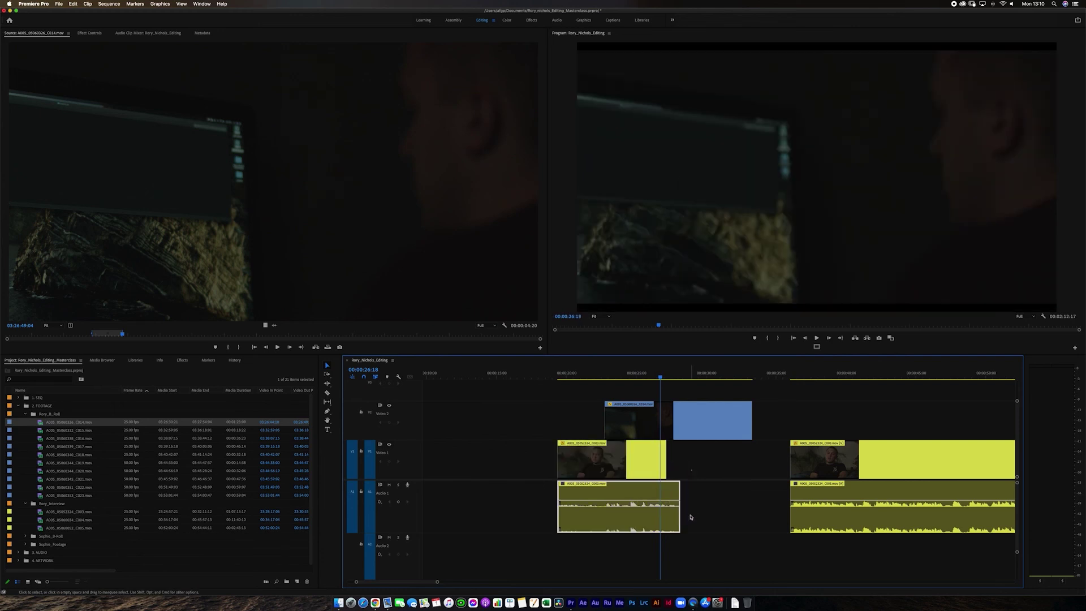
key("super+z")
mouse_move(791, 459)
left_mouse_down()
mouse_move(840, 458)
mouse_move(786, 478)
left_mouse_up()
Extend only the first piece's audio about 5 seconds to the end of the B-roll clip and play the extension.
left_click(674, 526)
left_click_drag(679, 523, 748, 523)
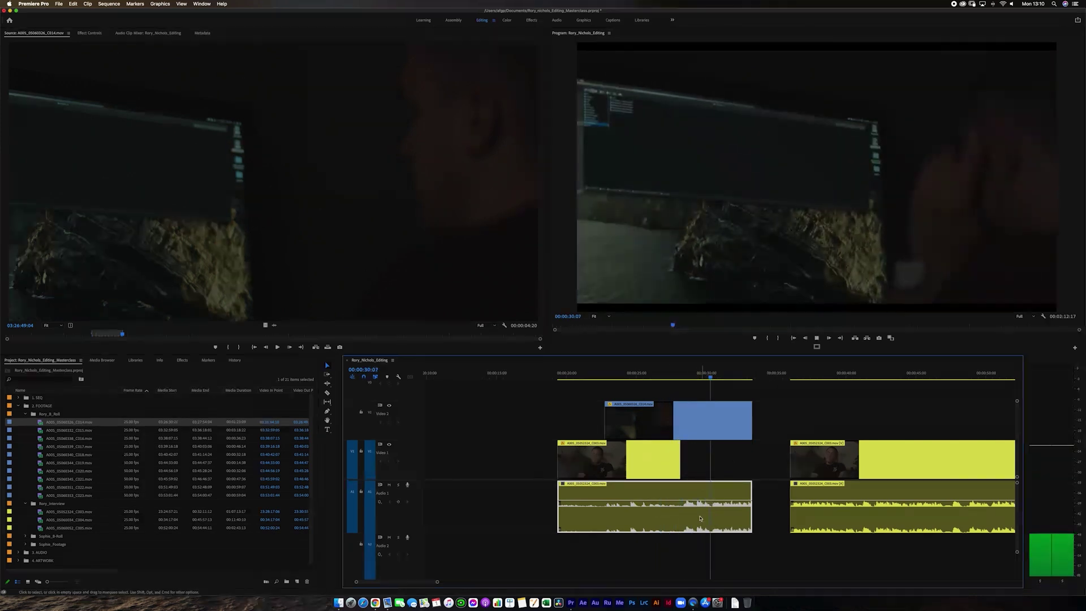
key("space")
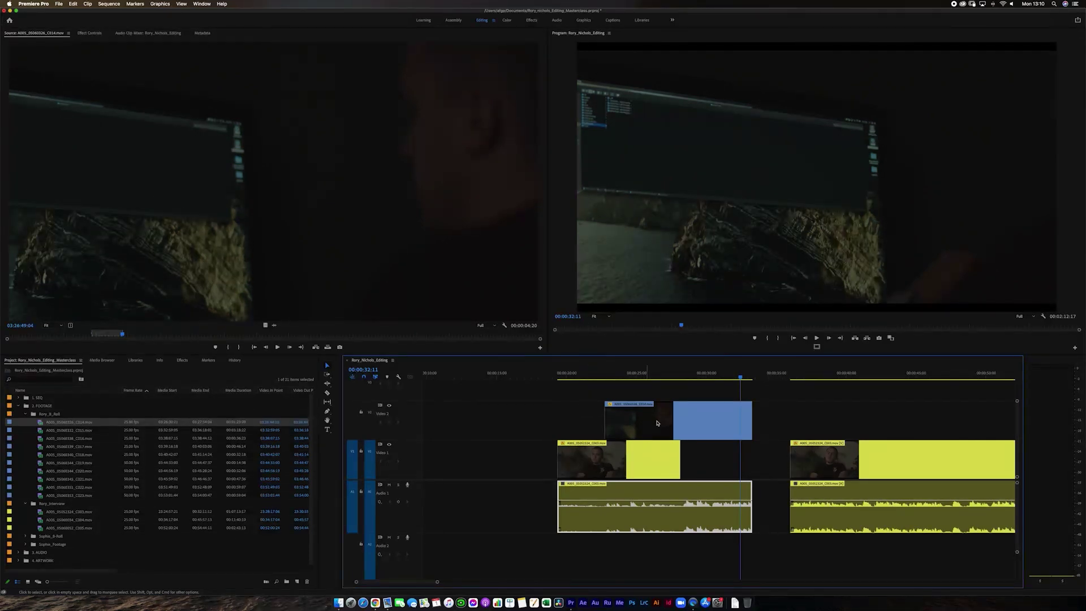
Move the playhead back to 00:00:21:13 in the first interview piece and centre the timeline view on it.
left_click(588, 380)
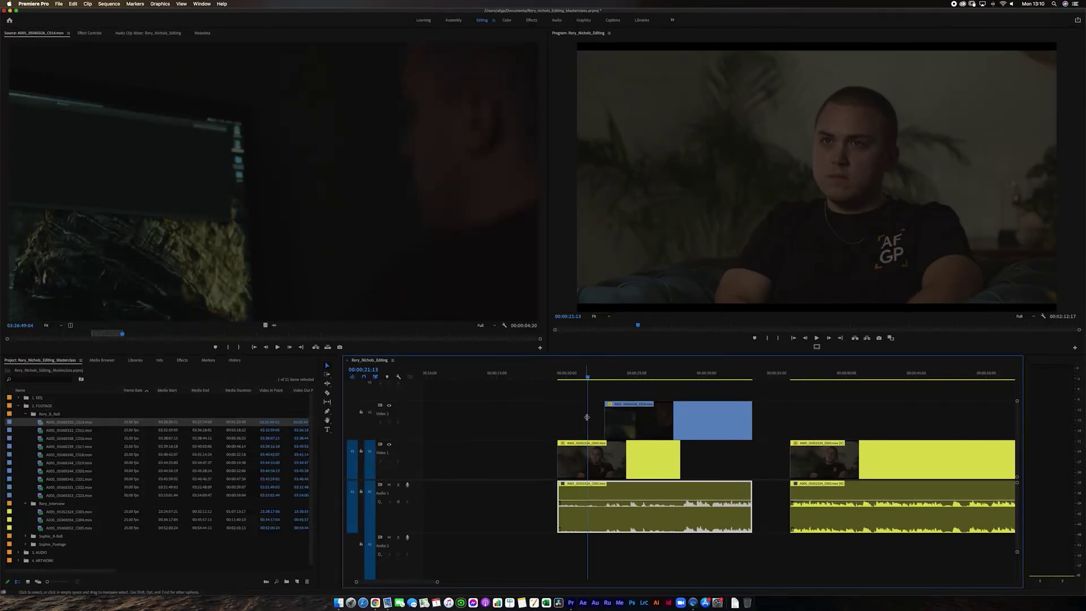
key("minus")
key("equal")
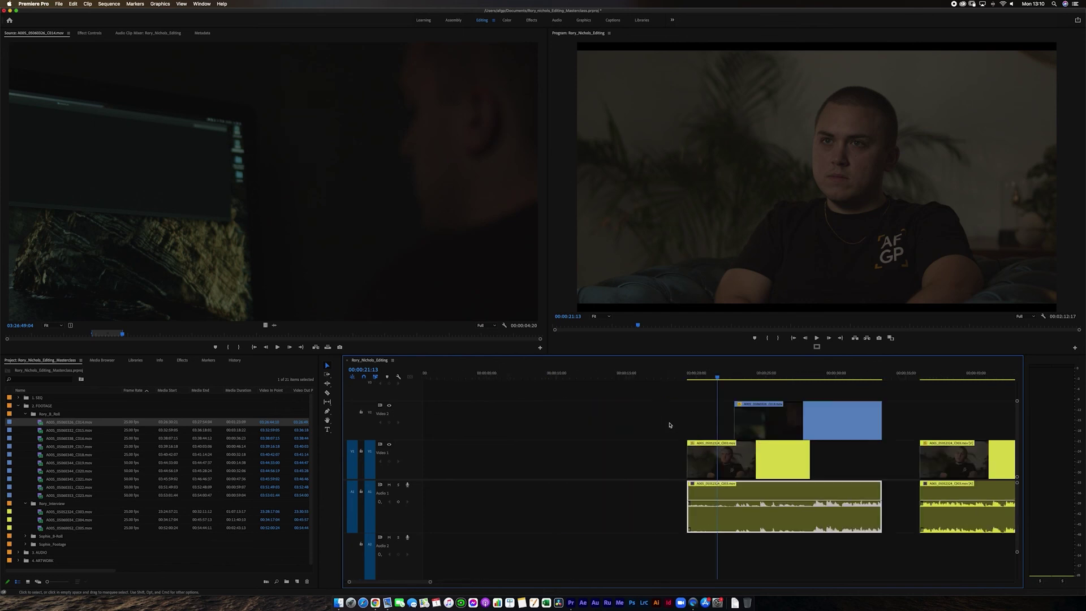